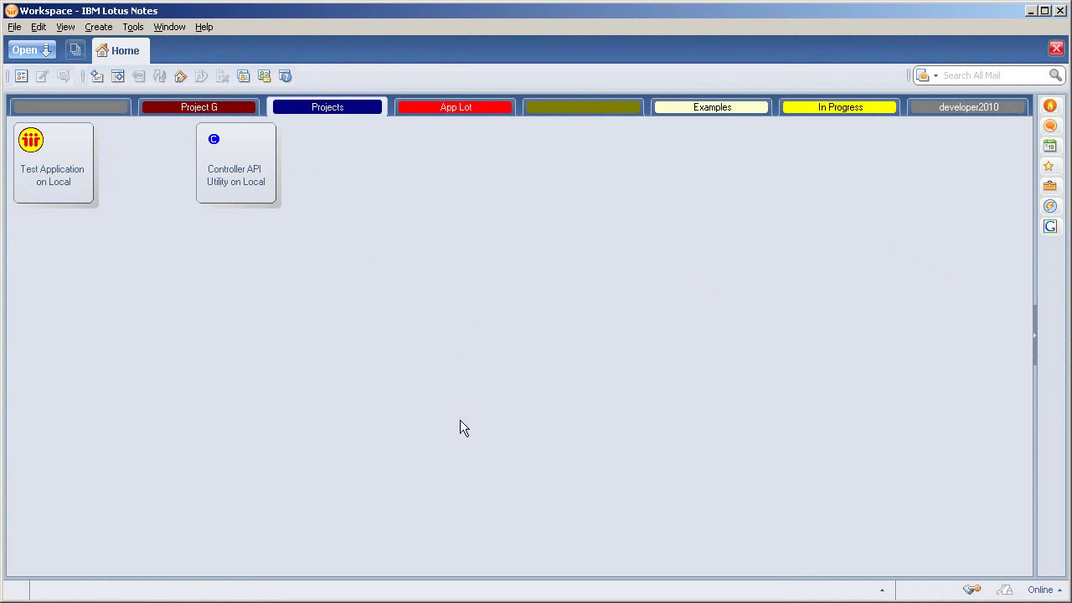
Open the Test Application and start a new blank cost document
double_click(90, 195)
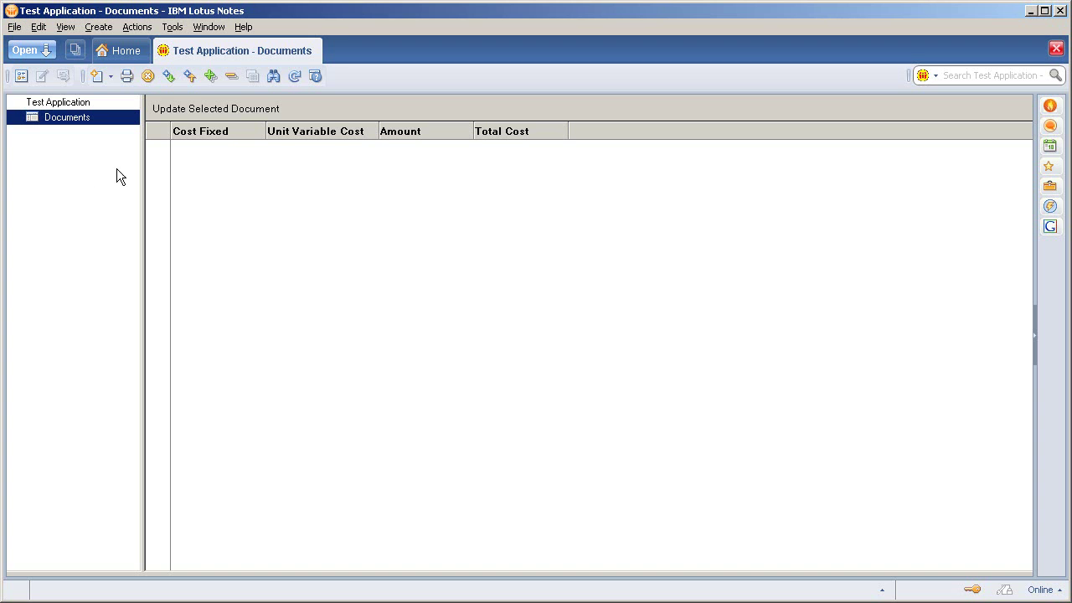
left_click(98, 26)
left_click(118, 61)
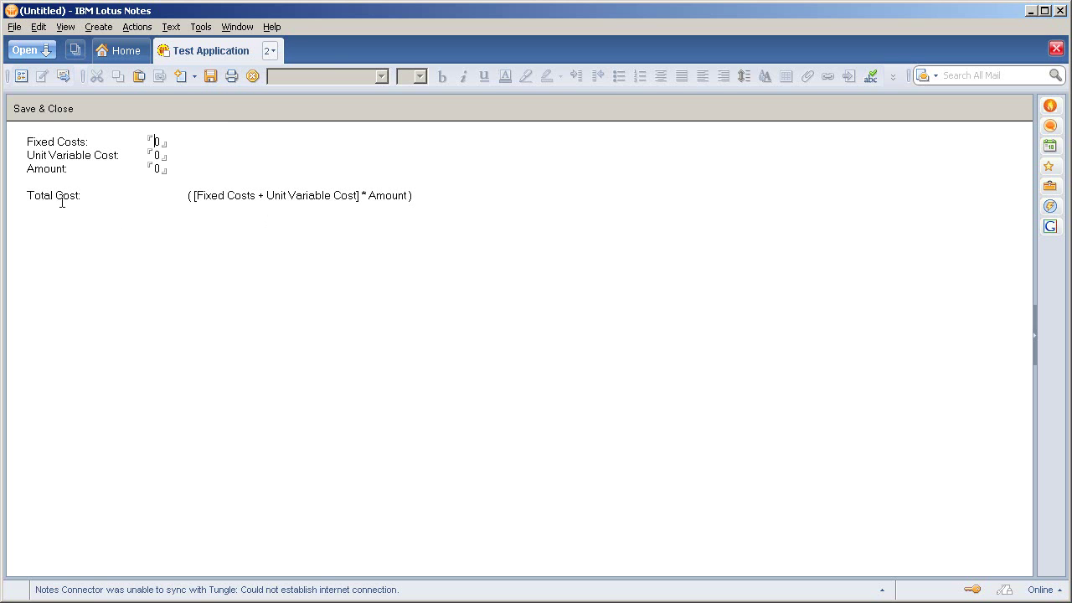
Open the Test Application in Domino Designer and open its Document form design
right_click(232, 51)
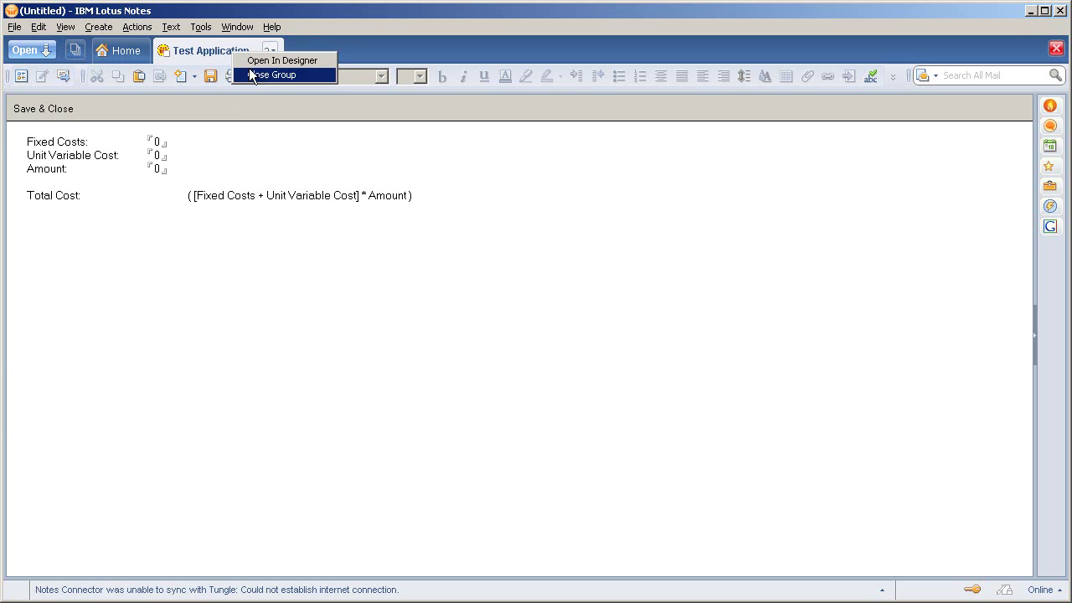
left_click(252, 61)
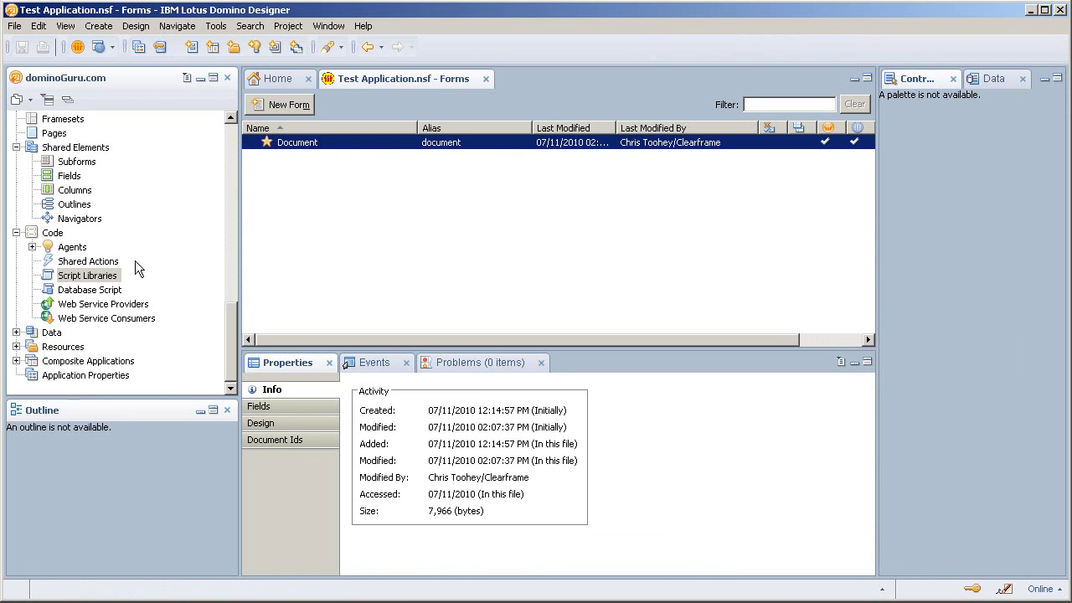
double_click(589, 143)
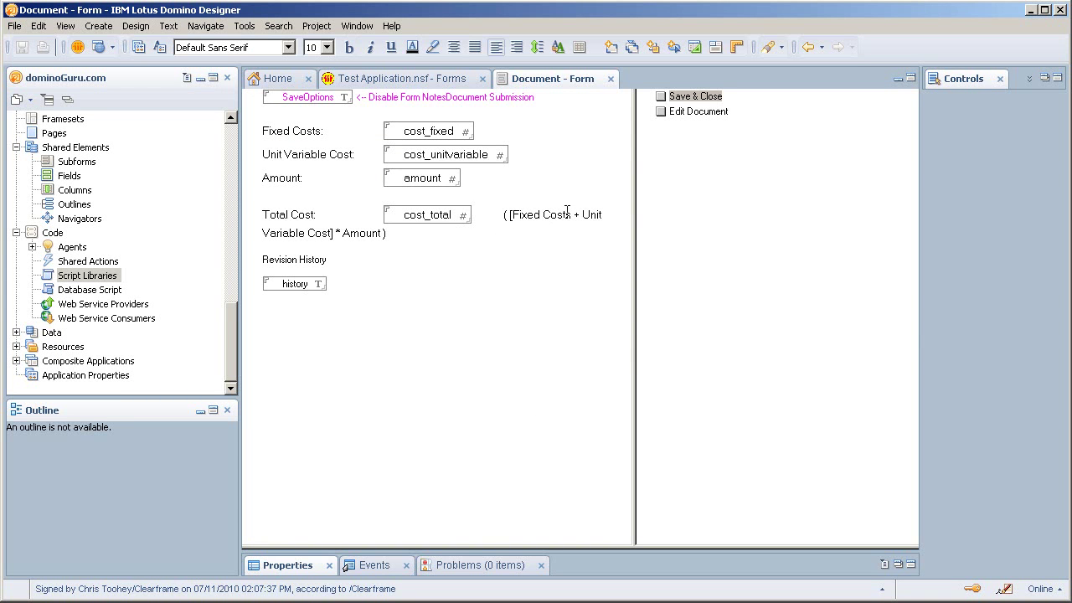
Inspect the cost_total and history field formulas and the history field's advanced properties
left_click(444, 214)
left_click_drag(597, 547, 587, 333)
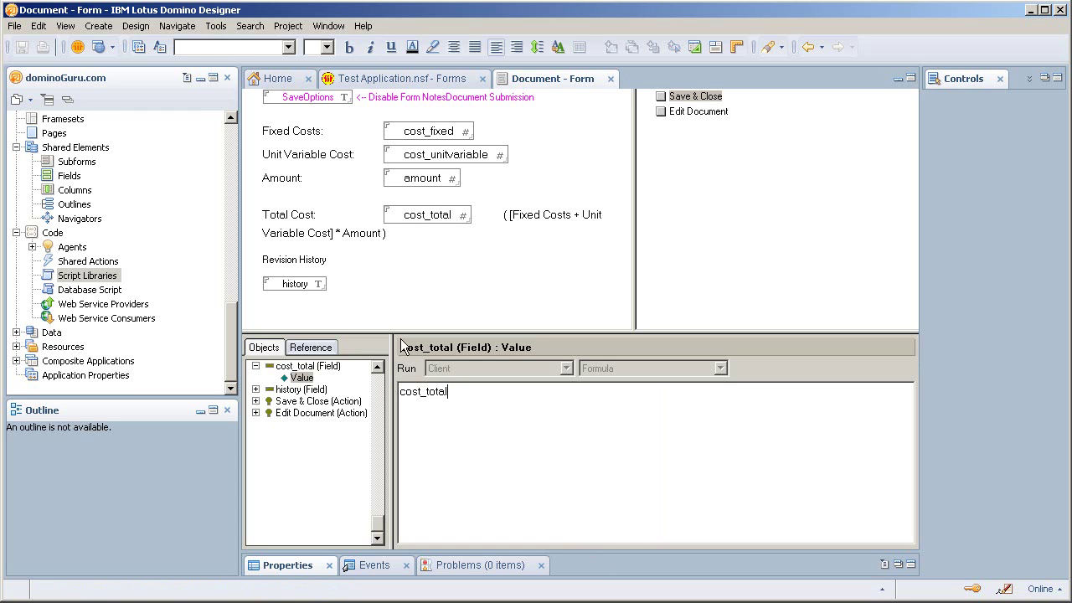
left_click(299, 282)
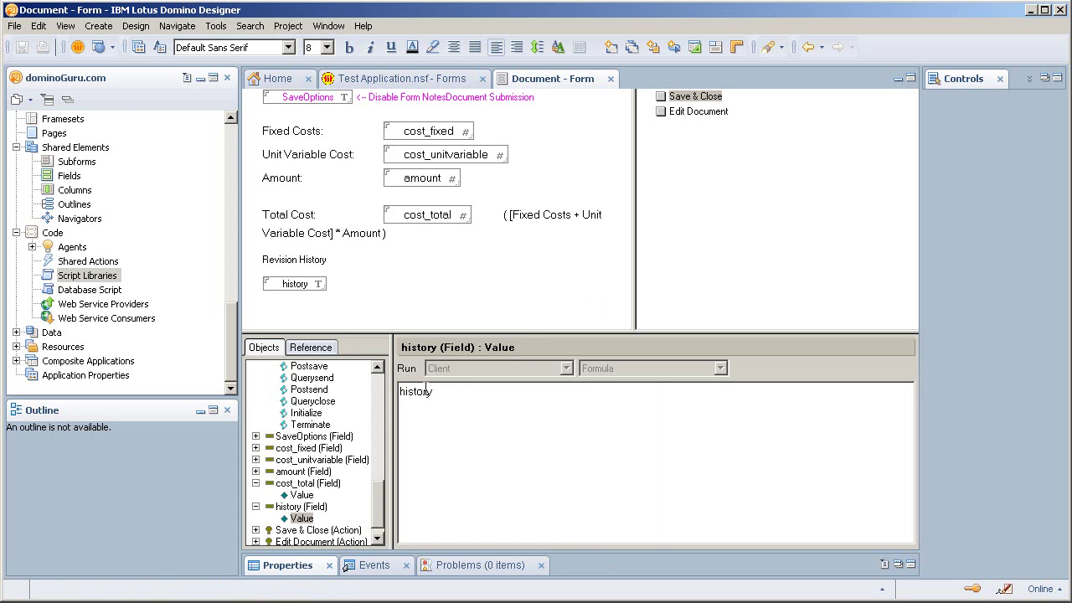
double_click(293, 283)
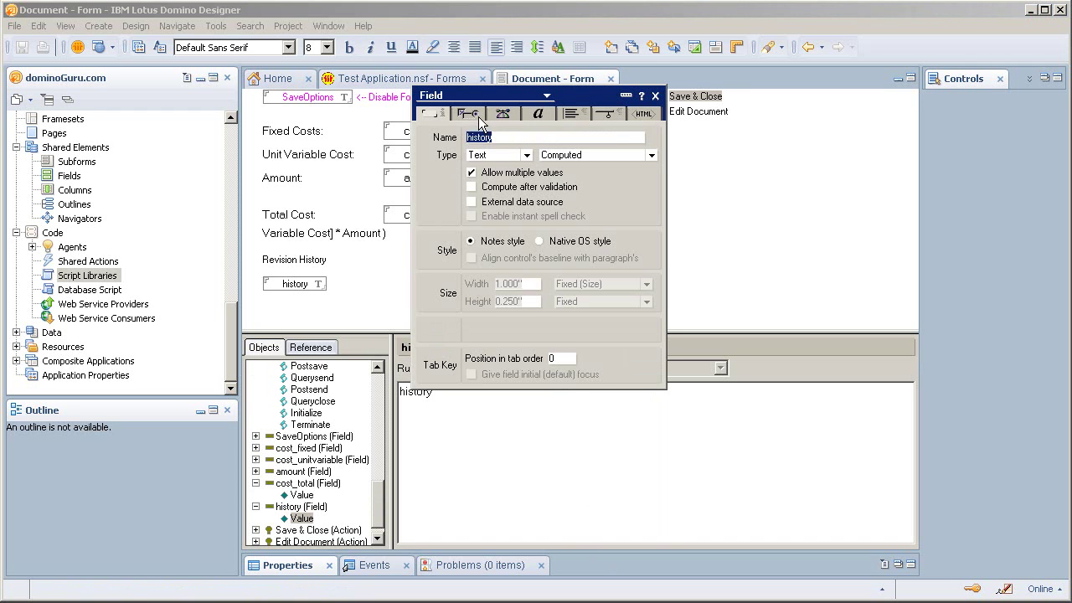
left_click(503, 114)
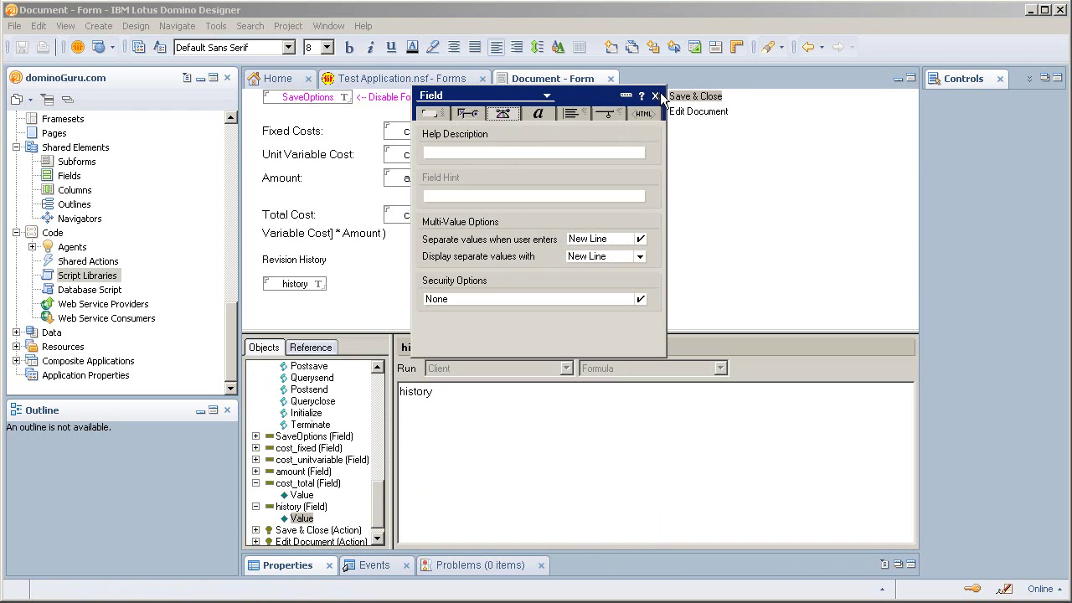
left_click(656, 96)
Review the Querysave script and the cost_total, history and SaveOptions formulas
left_click(413, 262)
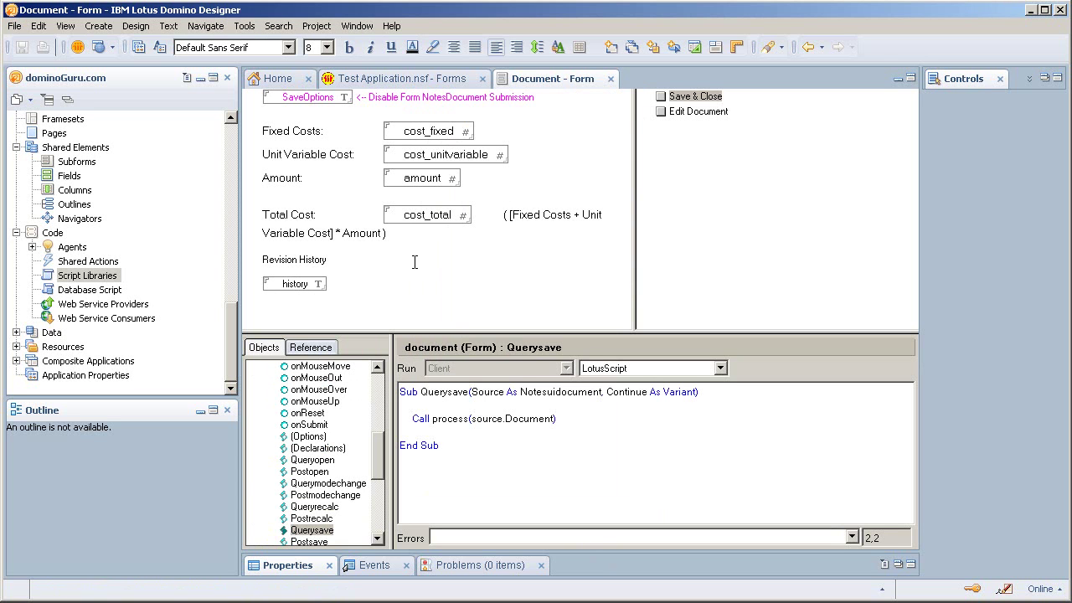
left_click(431, 224)
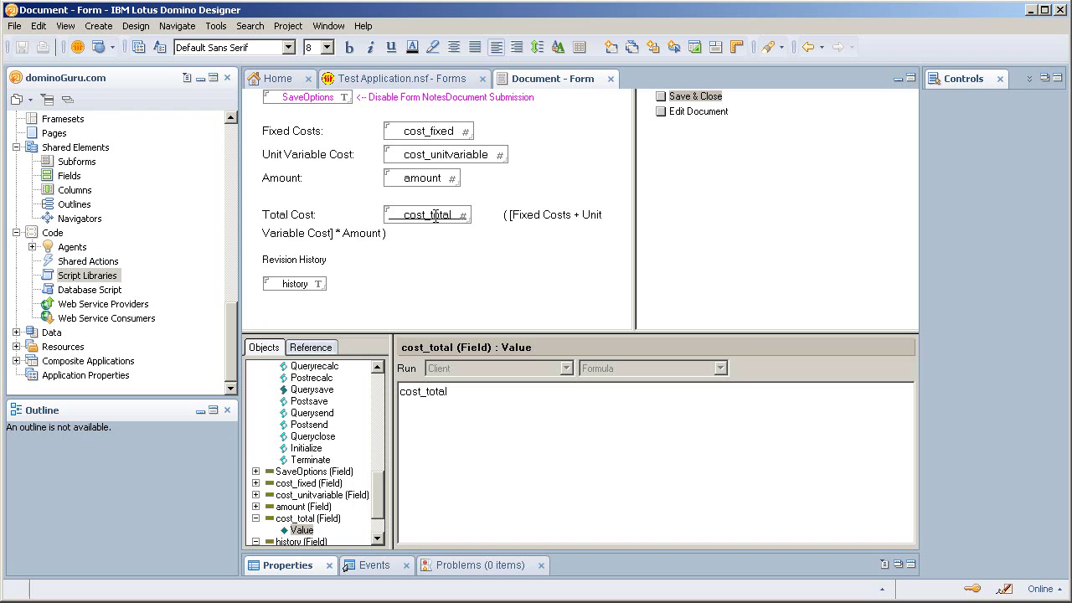
left_click(314, 287)
left_click(362, 275)
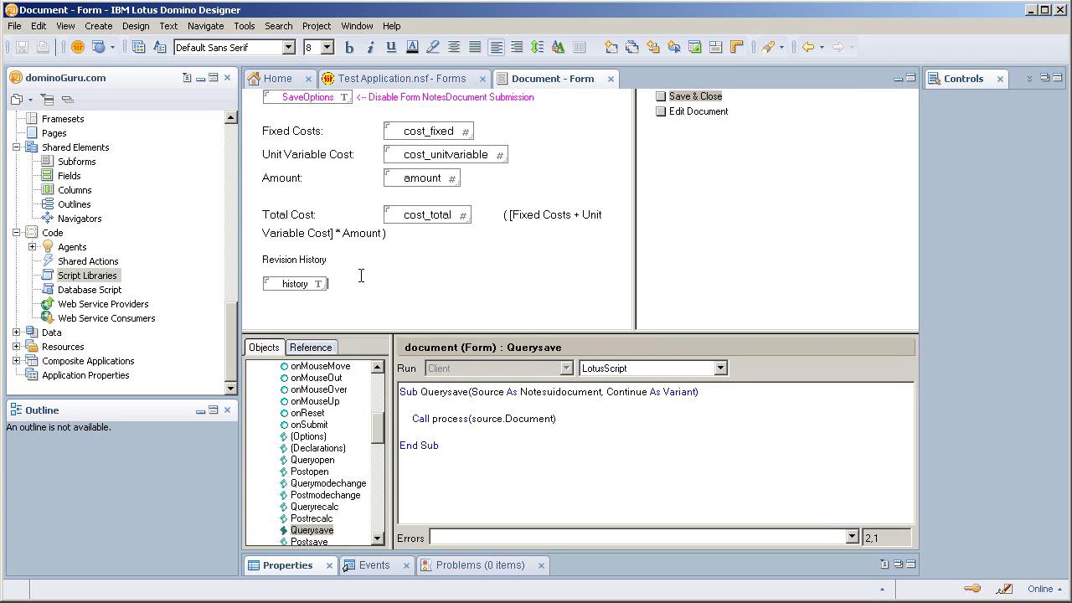
left_click(341, 129)
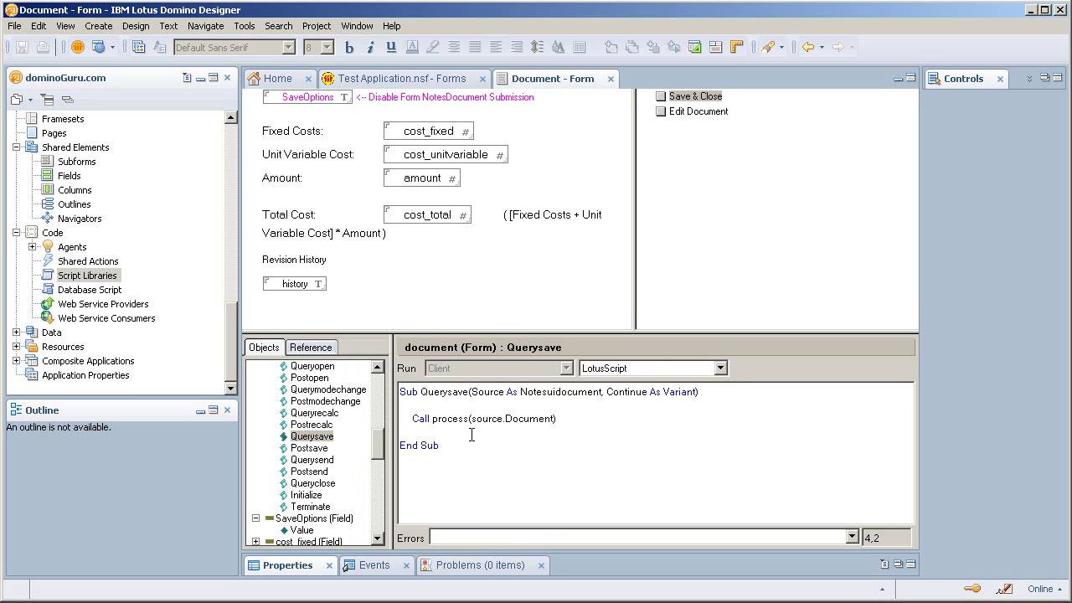
Show the (Globals) Options code with Option Public and Use "com.dominoguru.control"
scroll(335, 419, "up", 5)
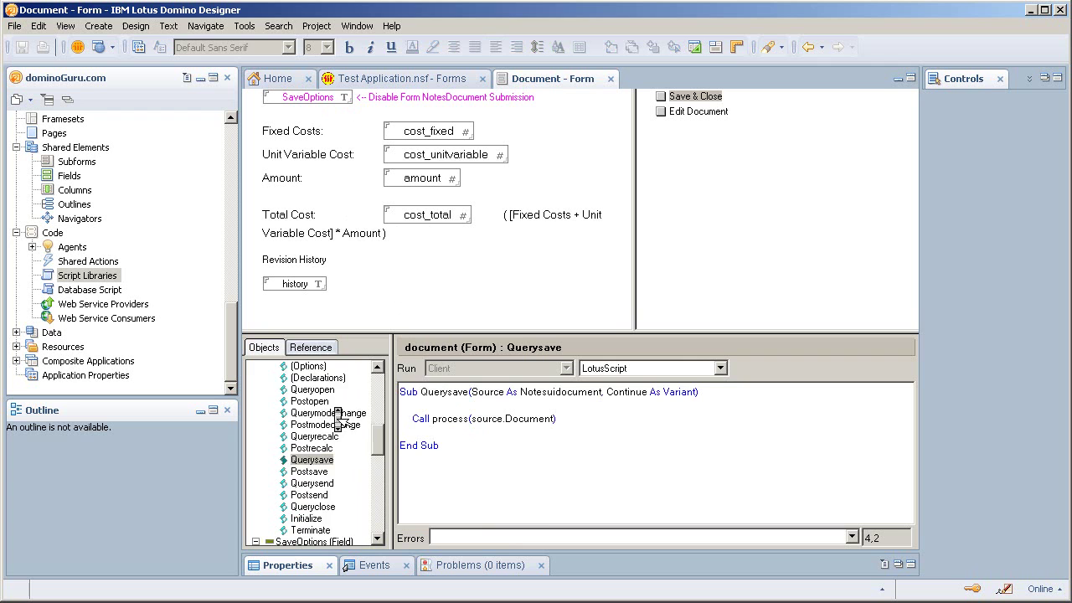
left_click(255, 367)
left_click(308, 377)
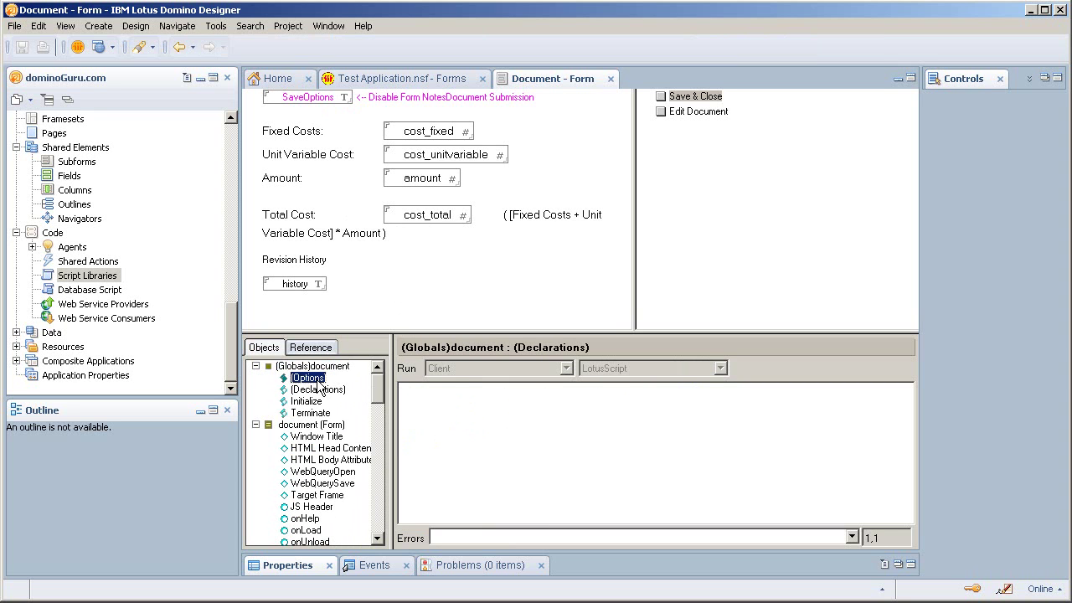
left_click(585, 415)
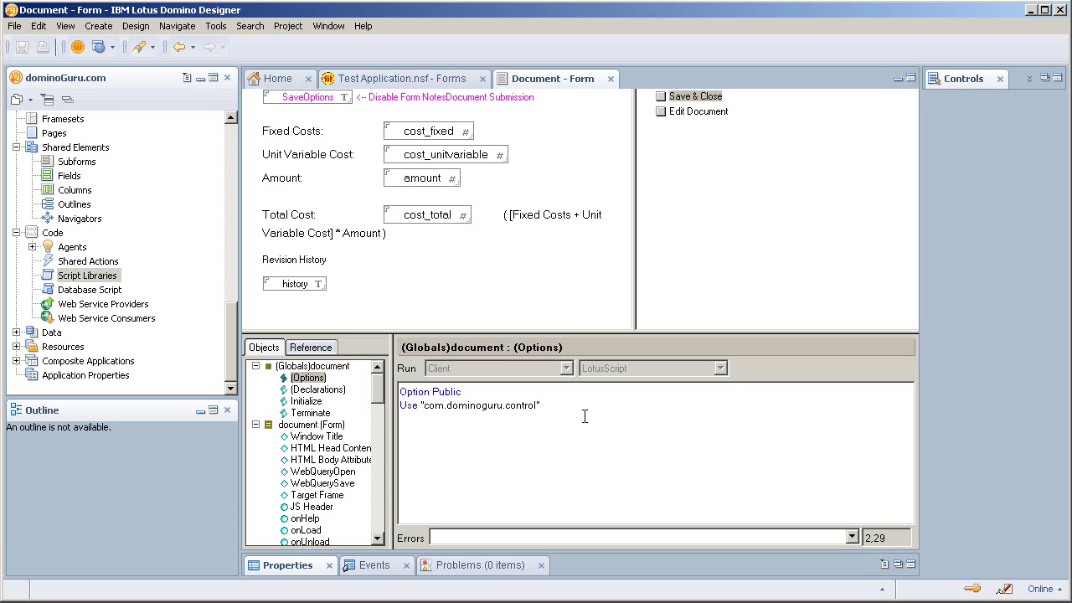
Back in Notes, save a cost document with all three cost fields at 10
key("ctrl+w")
key("ctrl+w")
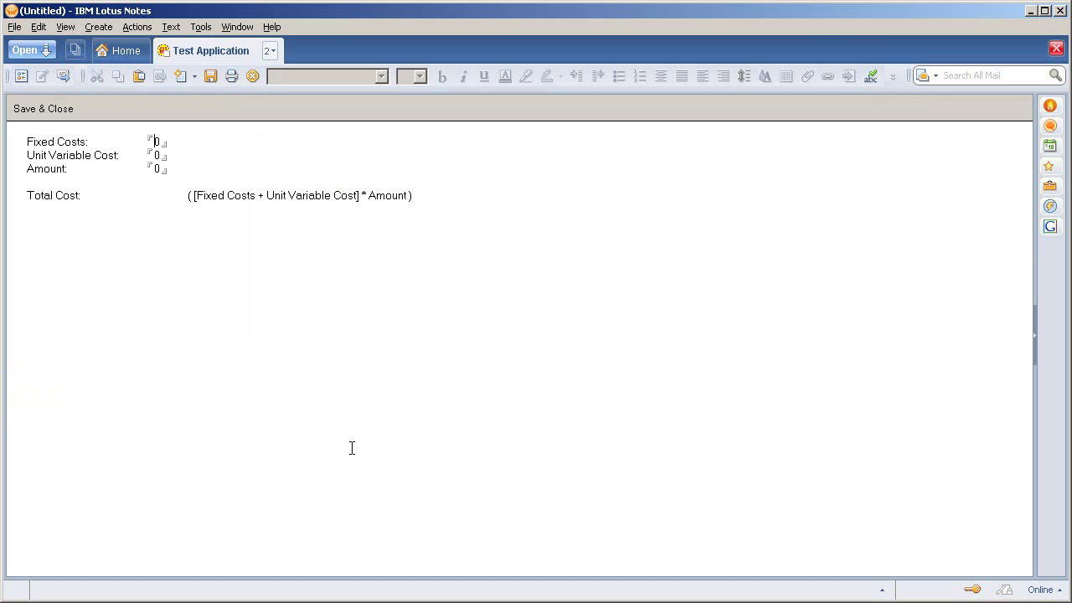
type("1")
key("Tab")
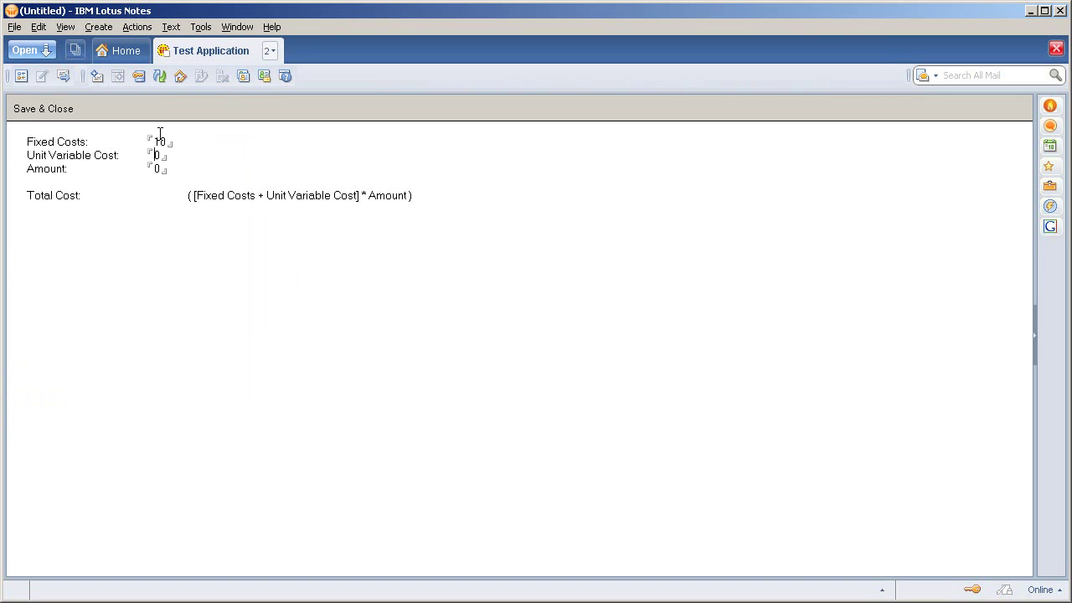
type("1")
key("Tab")
type("1")
left_click(55, 115)
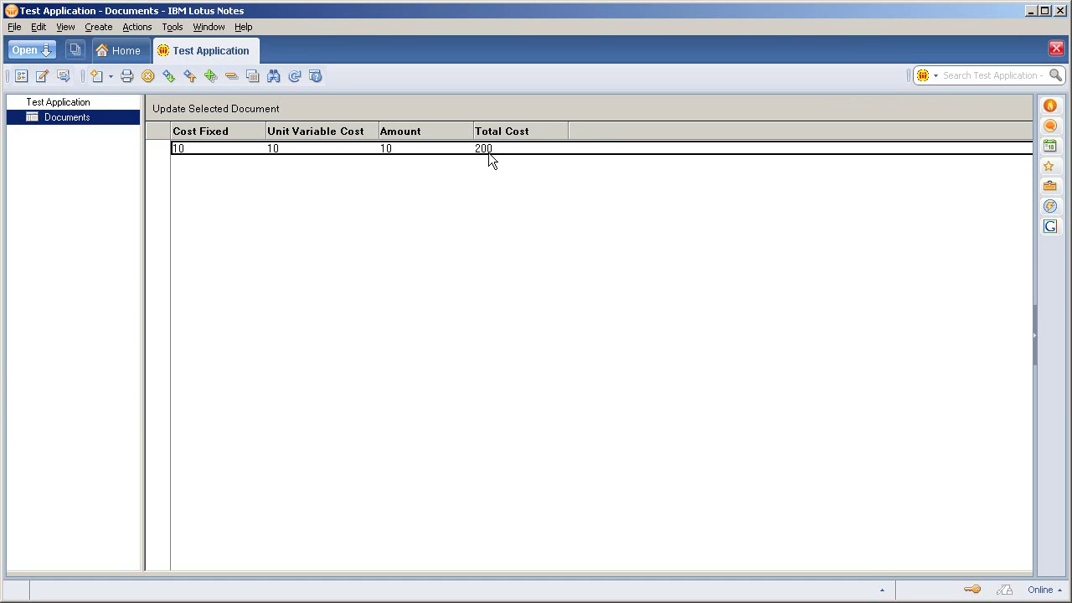
Change the saved document's Amount to 20, save, check the 400 total, and close
double_click(307, 148)
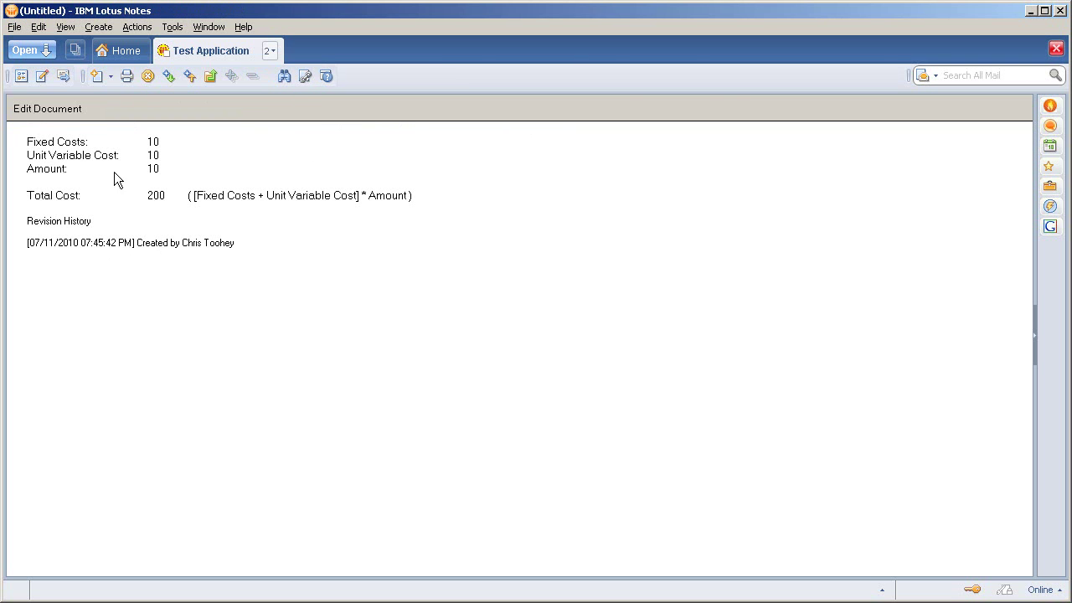
left_click(67, 111)
double_click(159, 170)
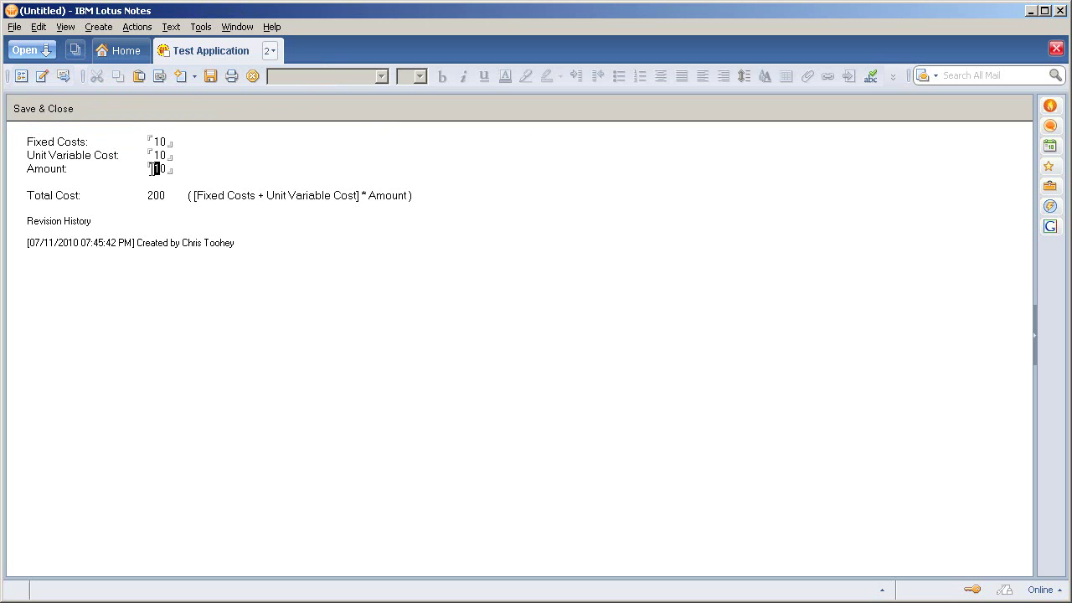
type("20")
left_click(41, 106)
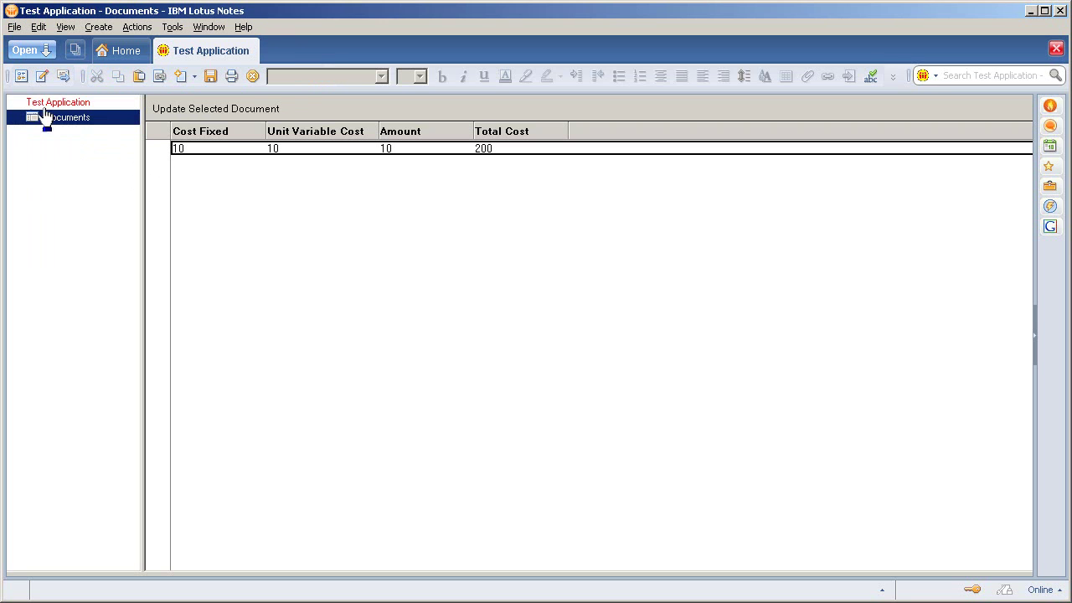
double_click(222, 151)
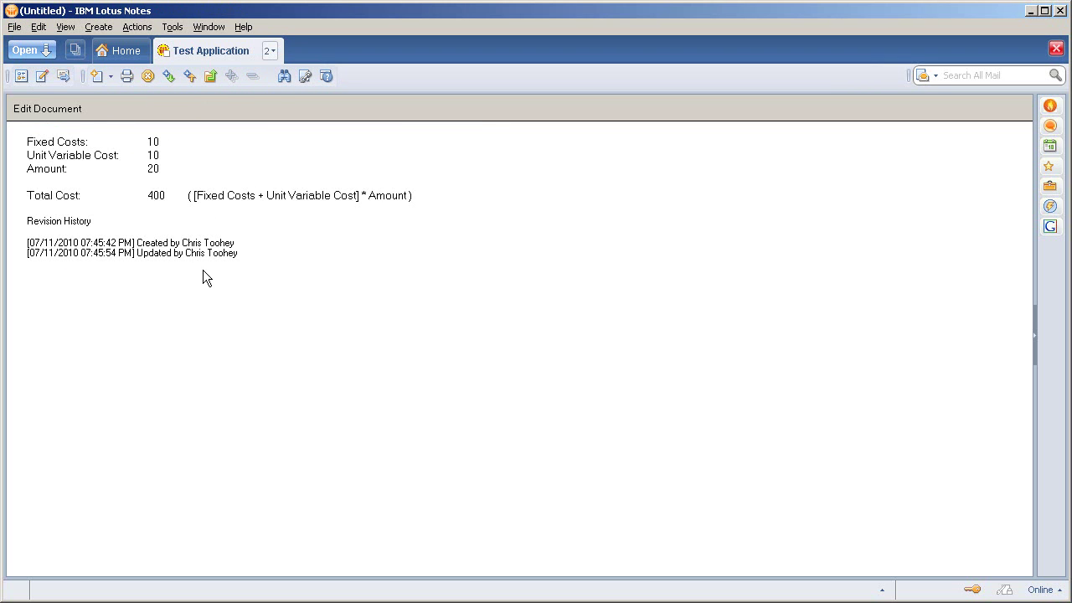
key("Escape")
key("Escape")
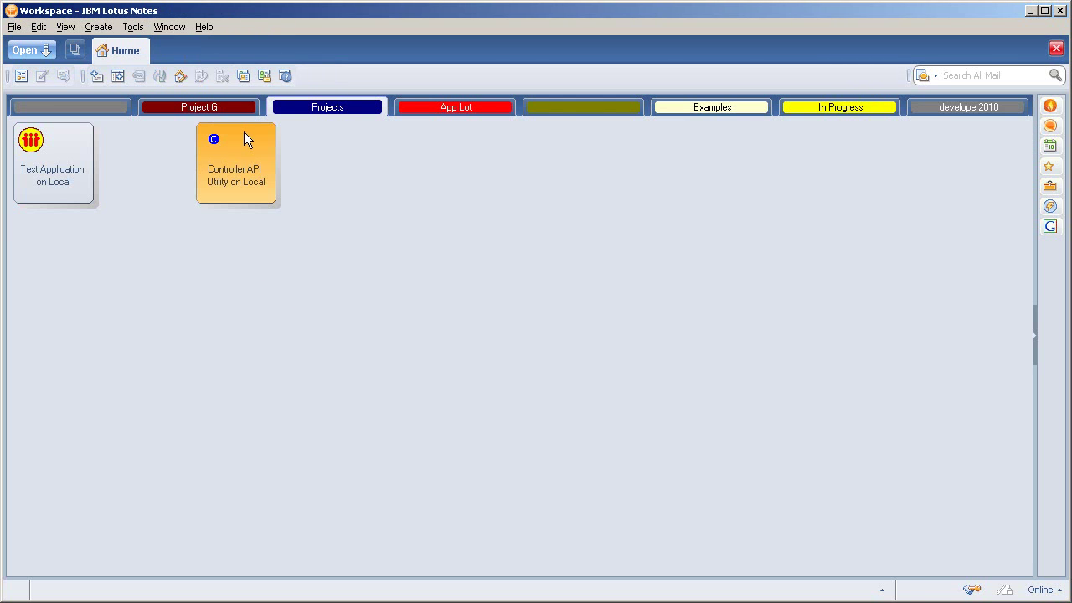
double_click(237, 166)
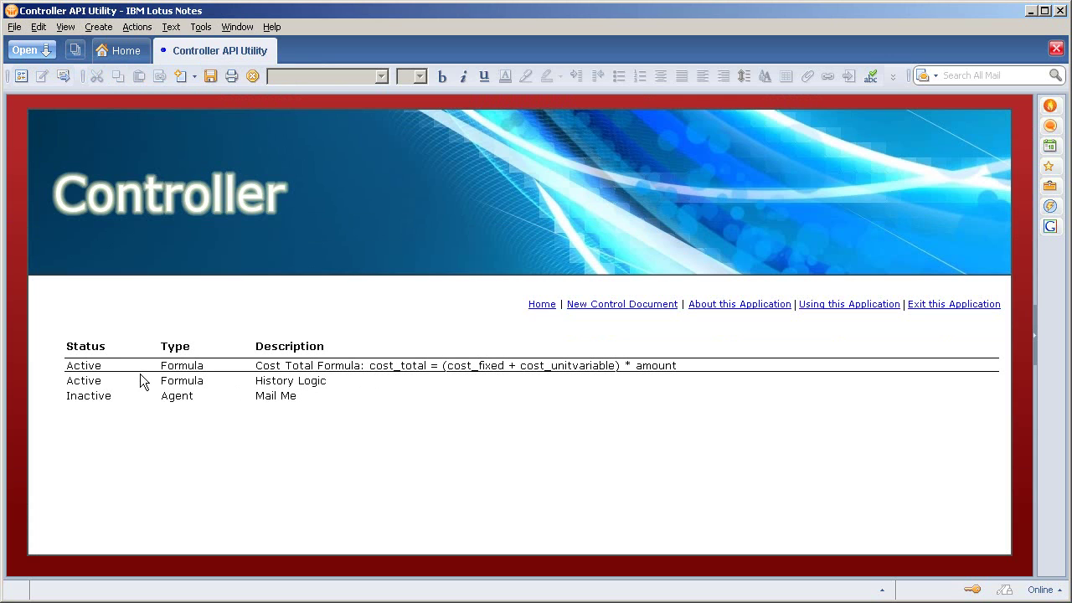
double_click(316, 371)
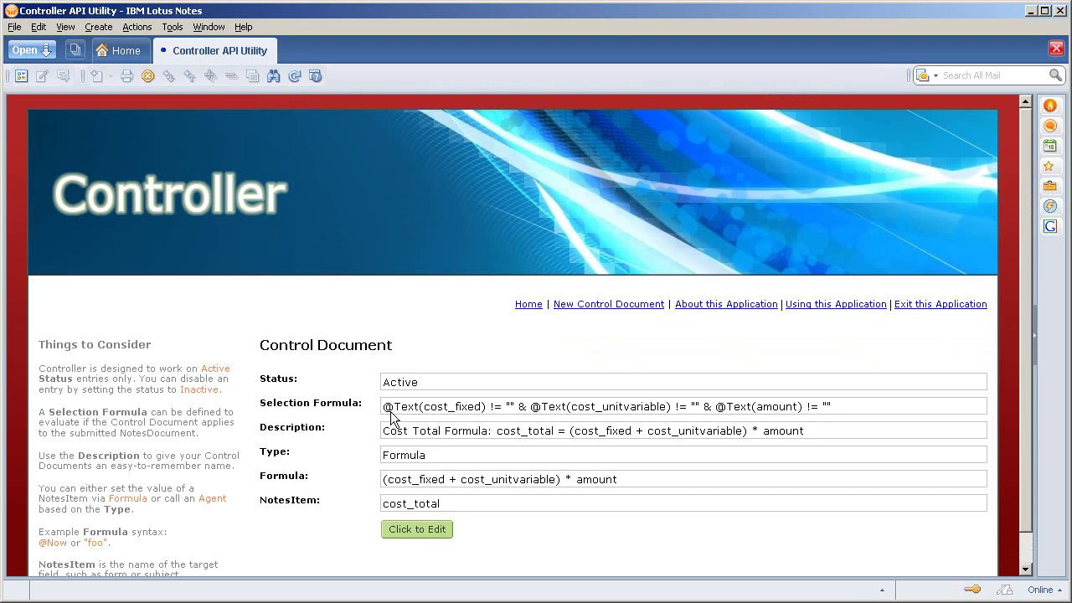
scroll(363, 448, "down", 2)
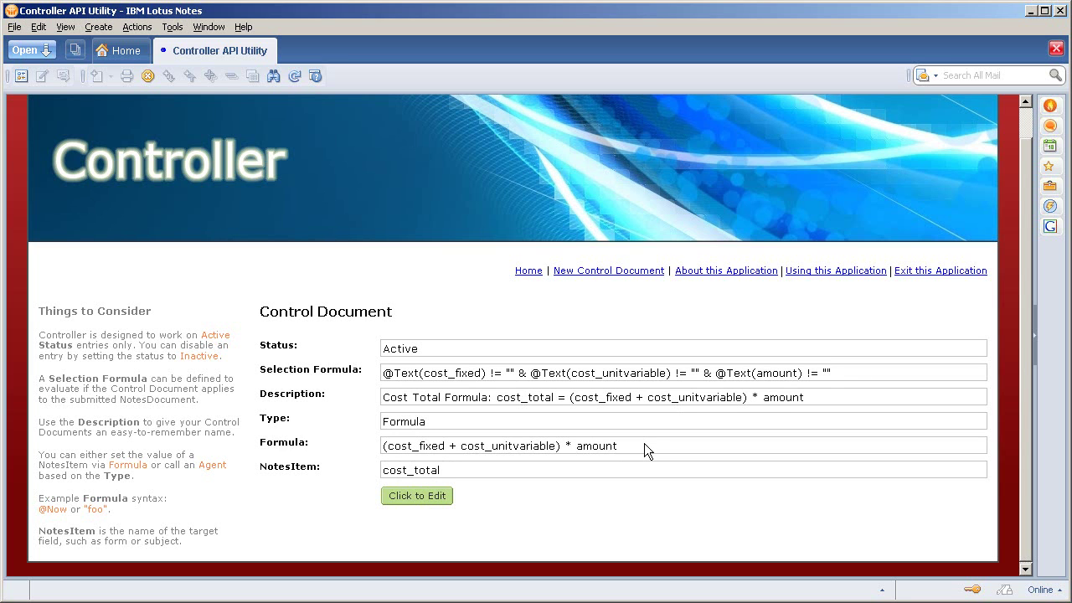
left_click(528, 270)
Review the History Logic control document, then close the Controller API Utility and select the Test Application
double_click(223, 386)
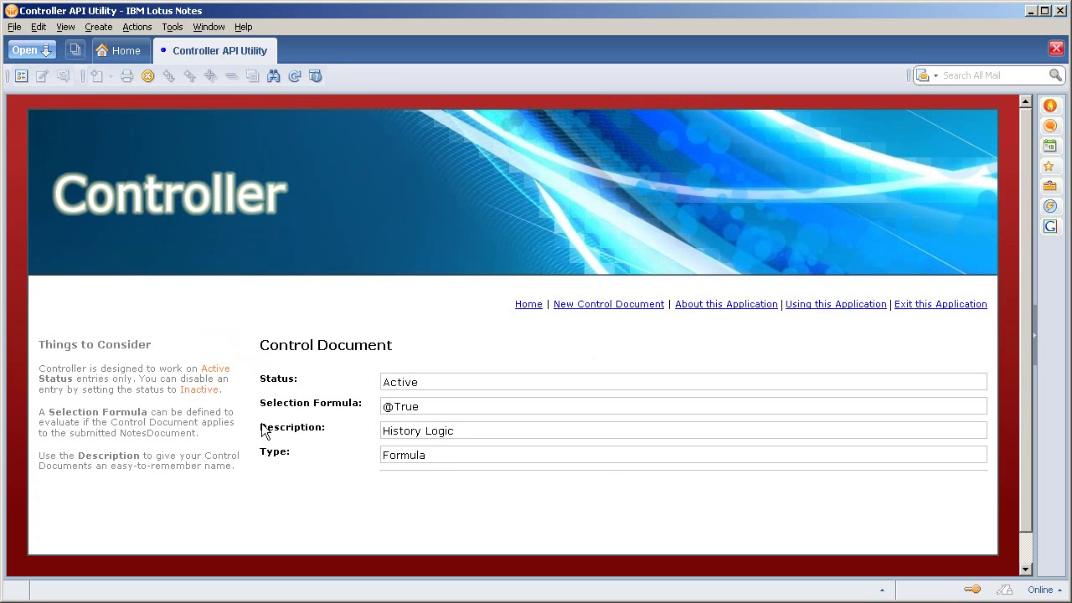
scroll(381, 473, "down", 1)
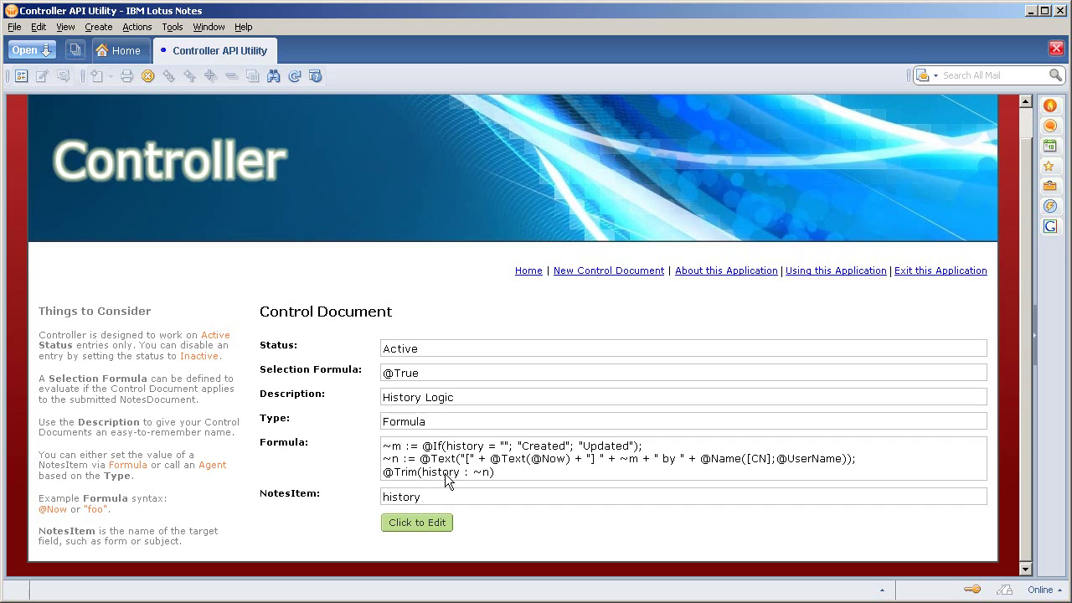
key("Escape")
left_click(60, 201)
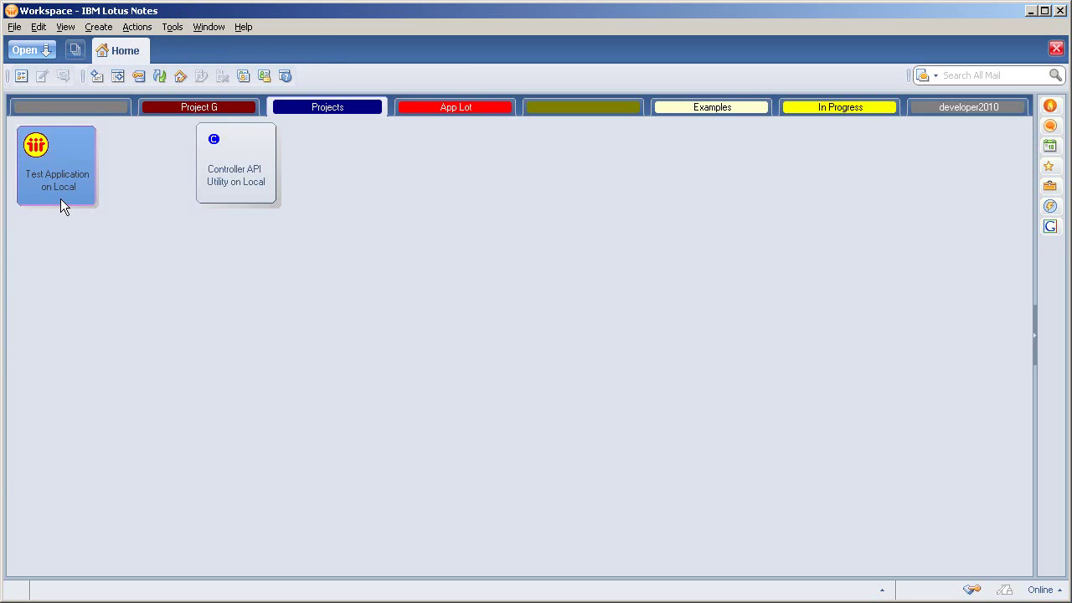
Edit the test document's Amount from 20 to 5, save, and confirm Total Cost 100
double_click(60, 201)
double_click(284, 149)
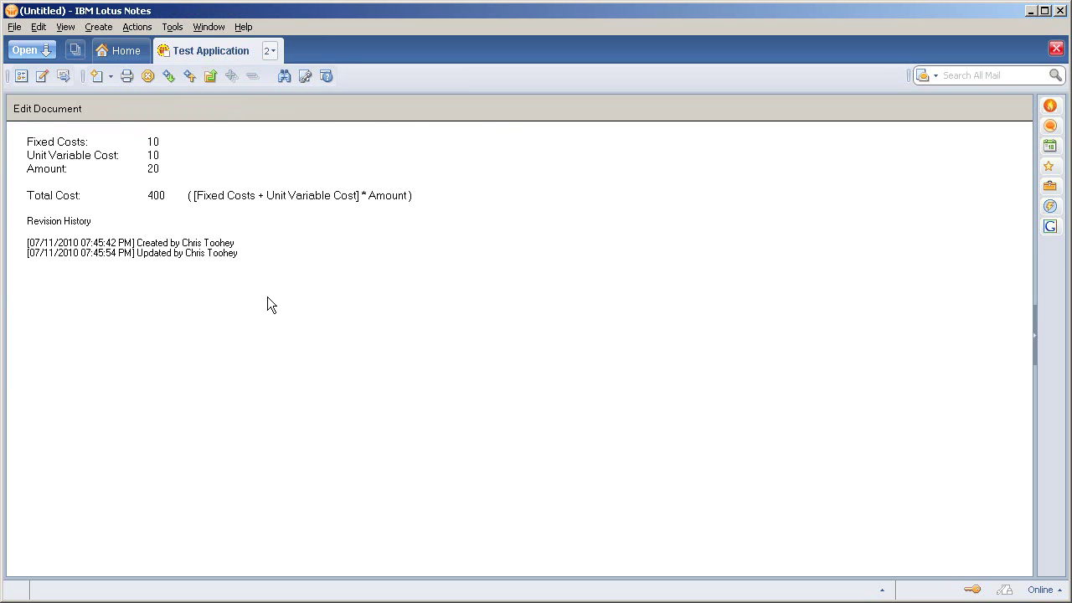
left_click(55, 120)
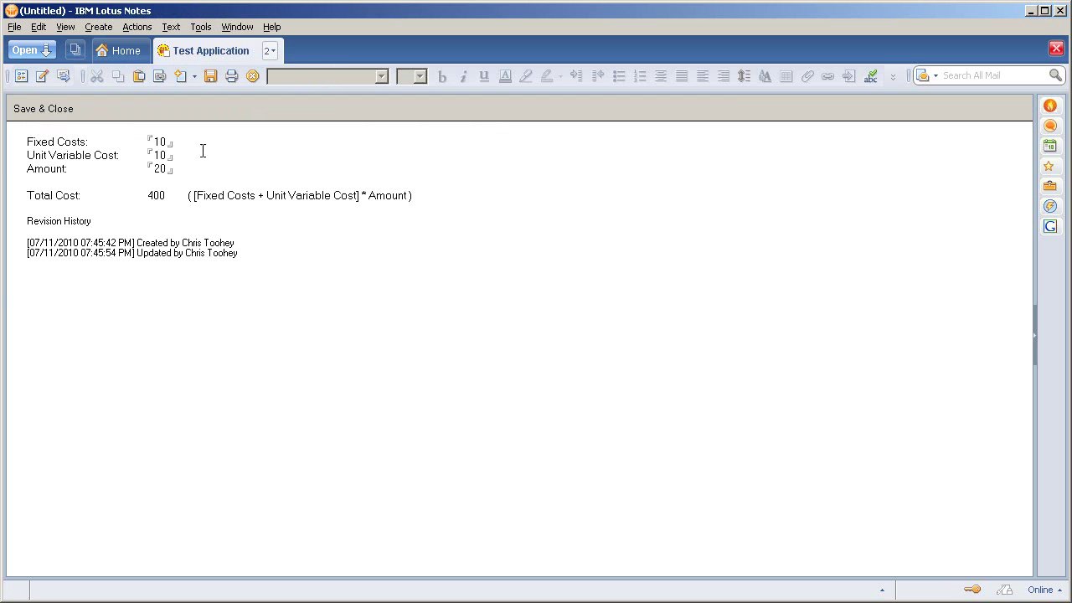
left_click_drag(178, 170, 130, 170)
left_click(47, 111)
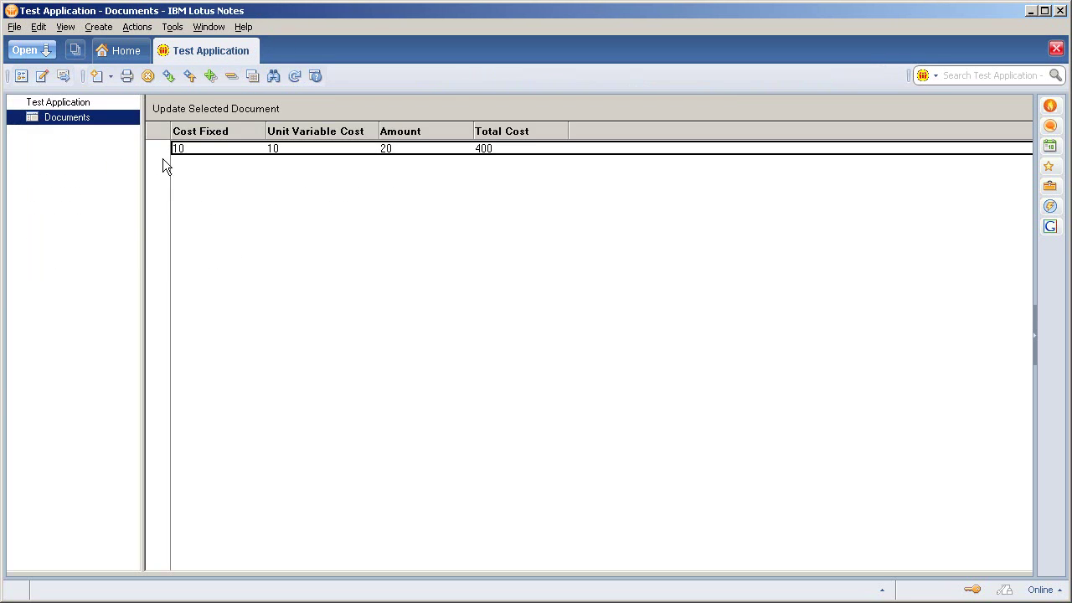
double_click(213, 154)
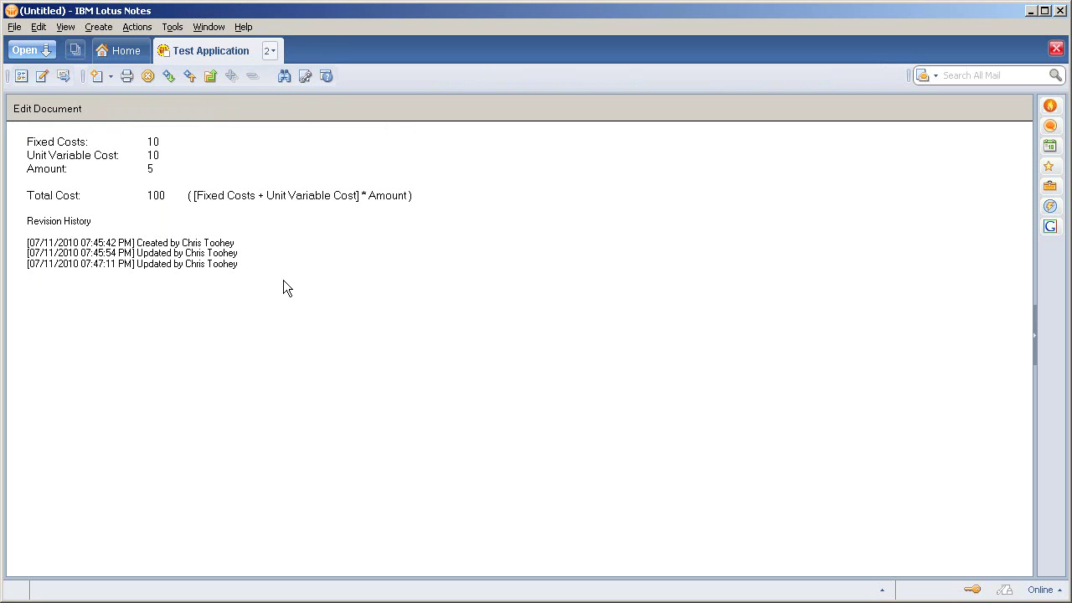
key("Escape")
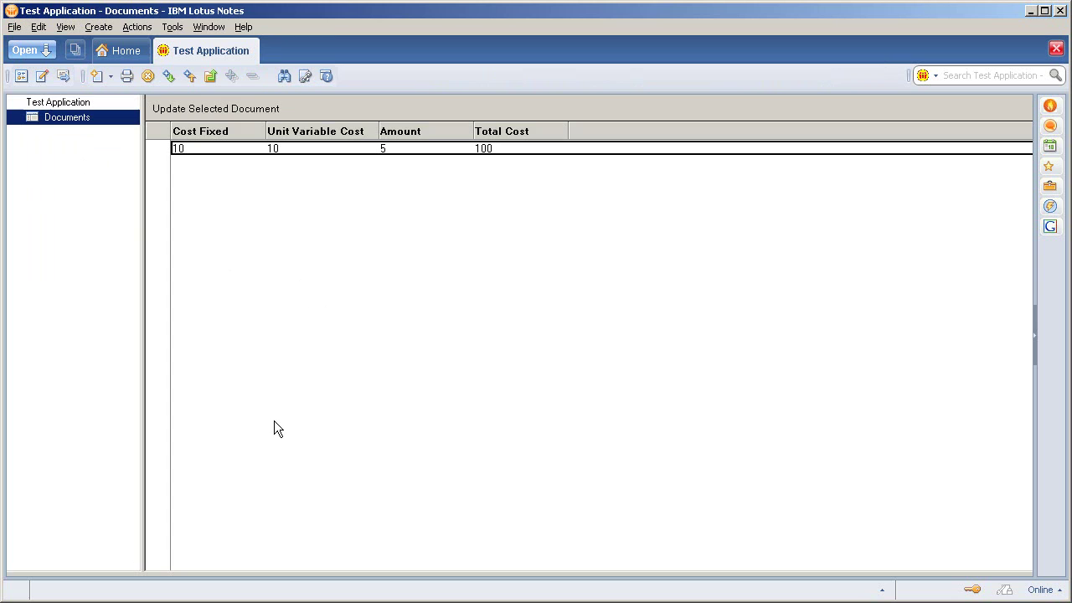
key("Escape")
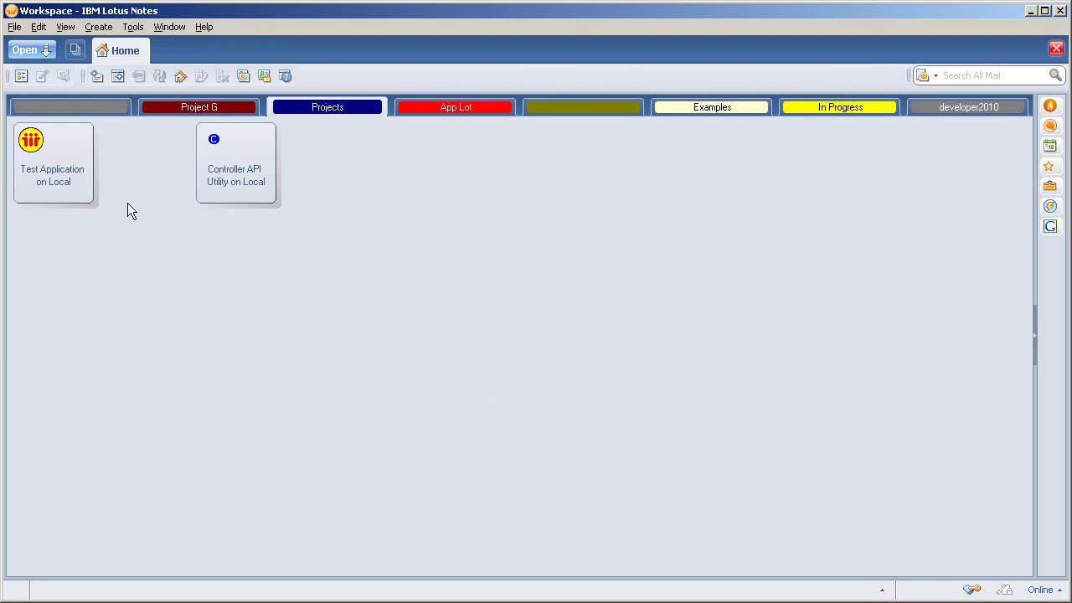
double_click(70, 168)
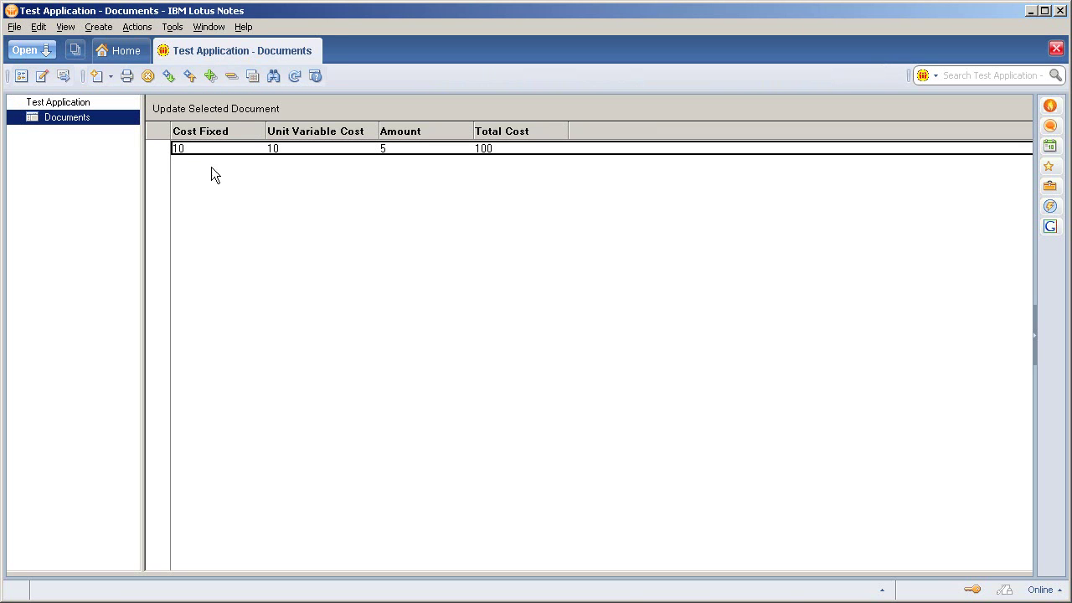
Run Update Selected Document with 5, 8 and 15, then confirm Total Cost 195
left_click(165, 148)
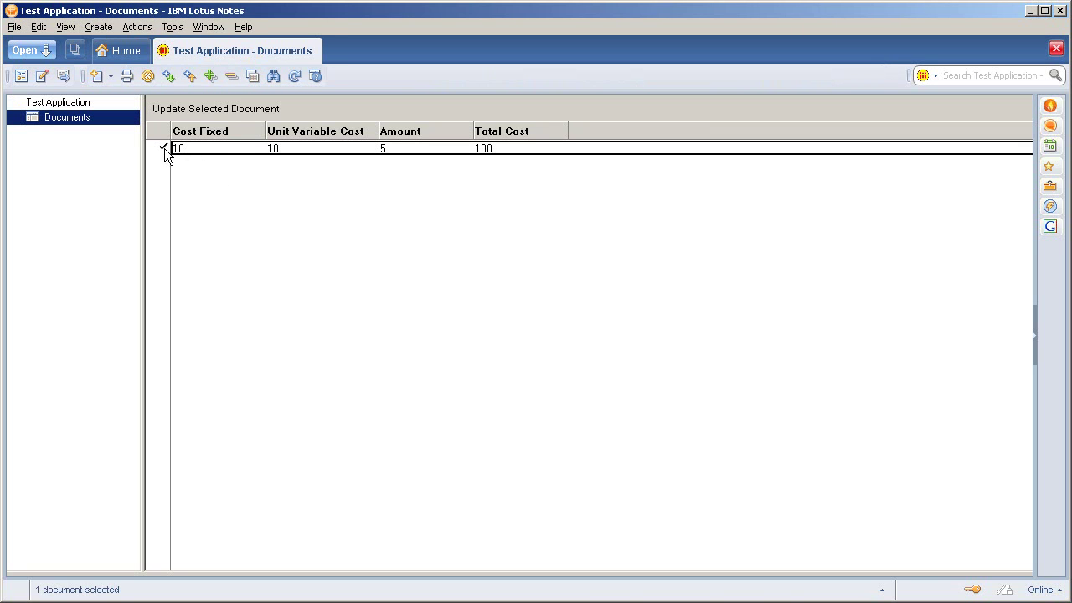
left_click(243, 122)
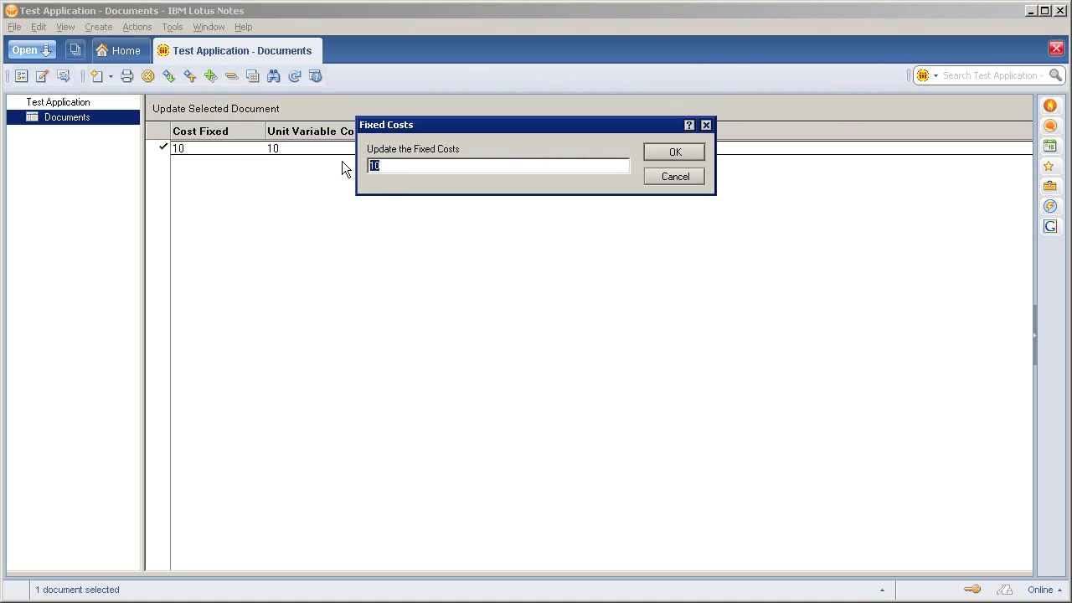
key("Return")
type("5")
key("Return")
type("15")
key("Return")
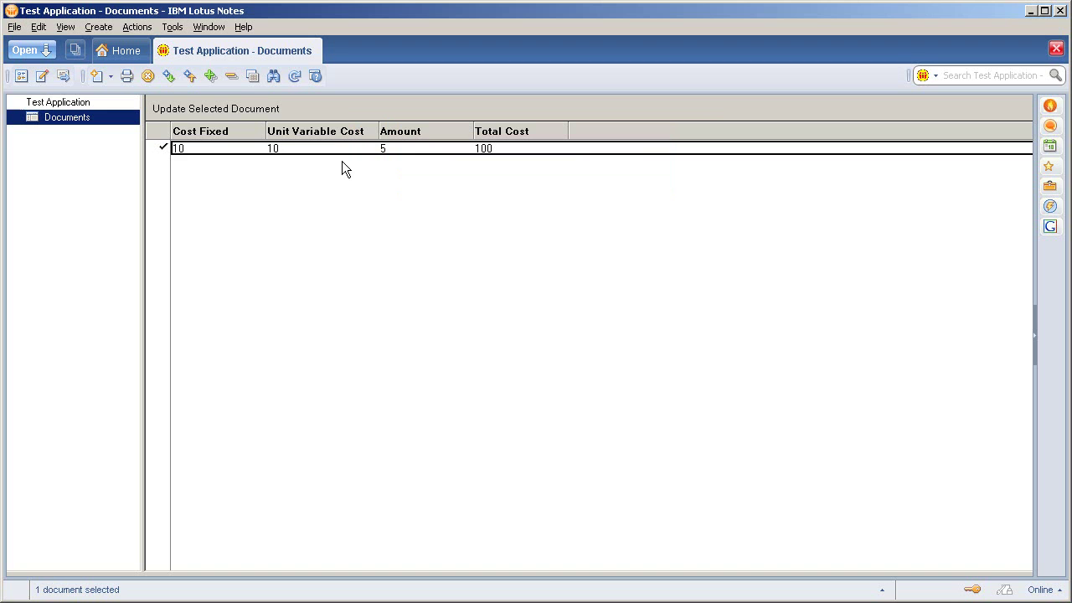
left_click(159, 147)
double_click(179, 149)
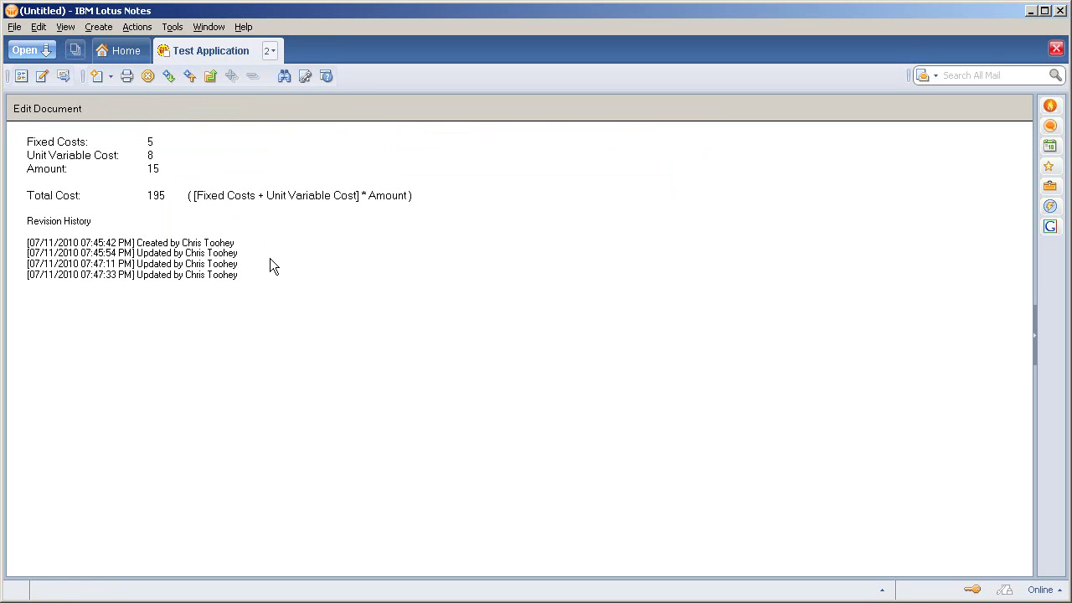
key("Escape")
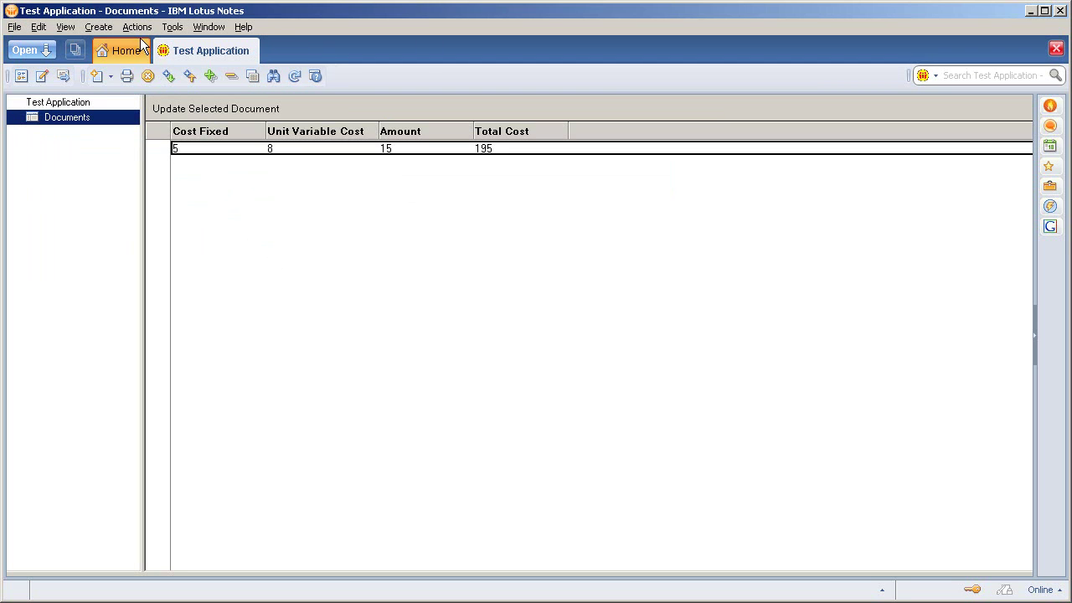
Run Actions > Update Selected Document with 15, 12 and 115, then confirm Total Cost 3105
left_click(160, 150)
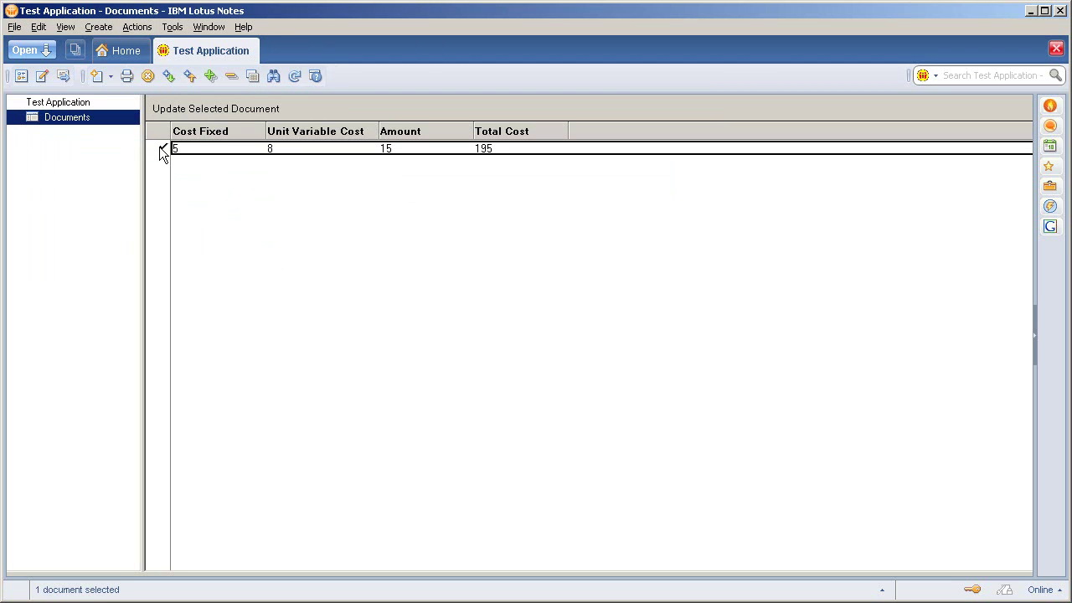
left_click(141, 26)
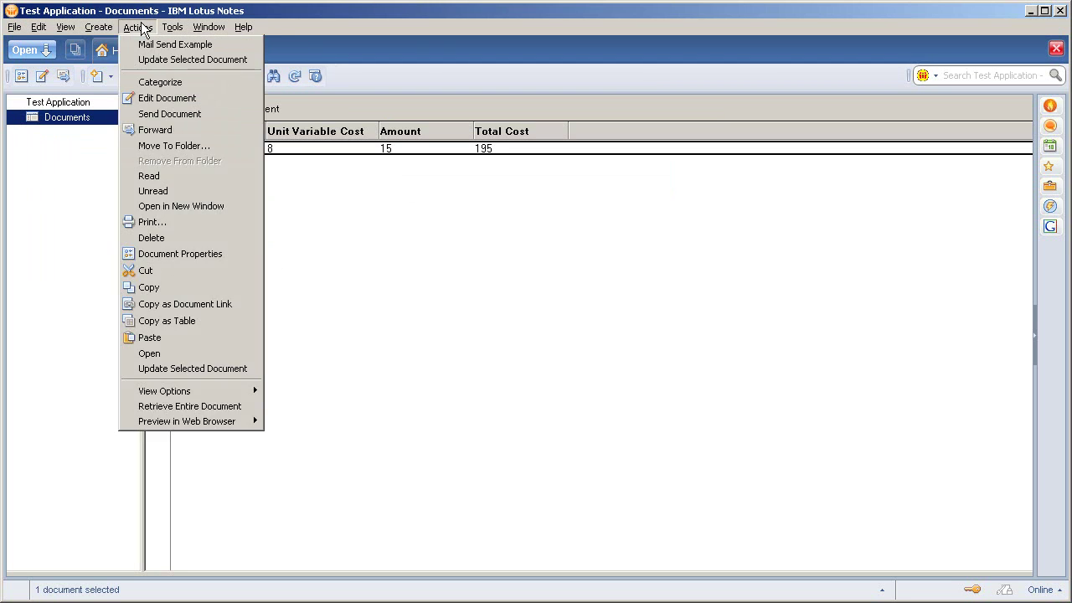
left_click(175, 60)
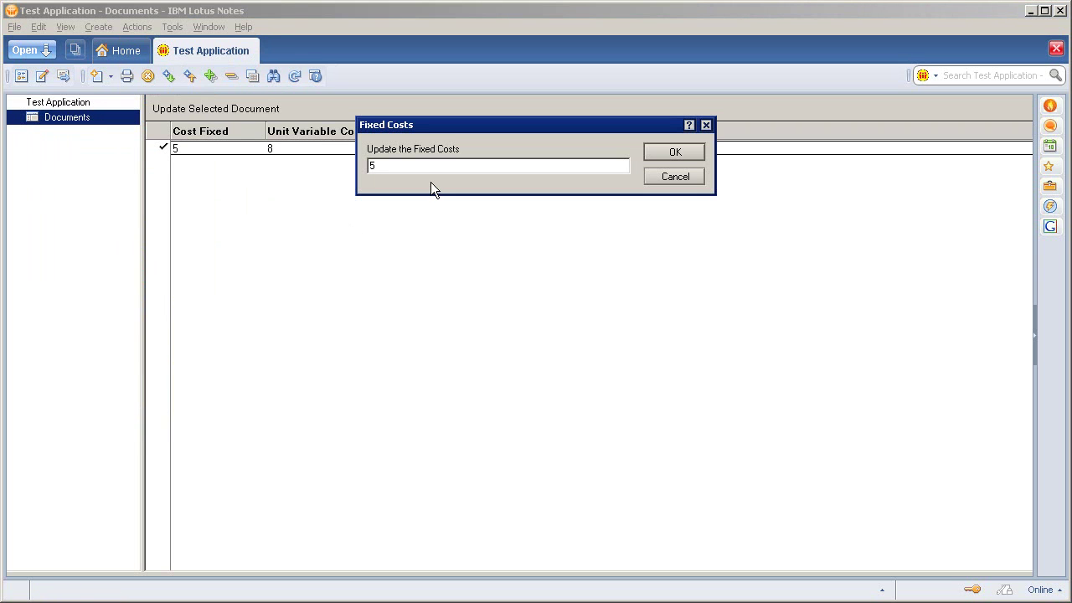
type("1")
key("Return")
type("12")
key("Return")
type("15")
key("Return")
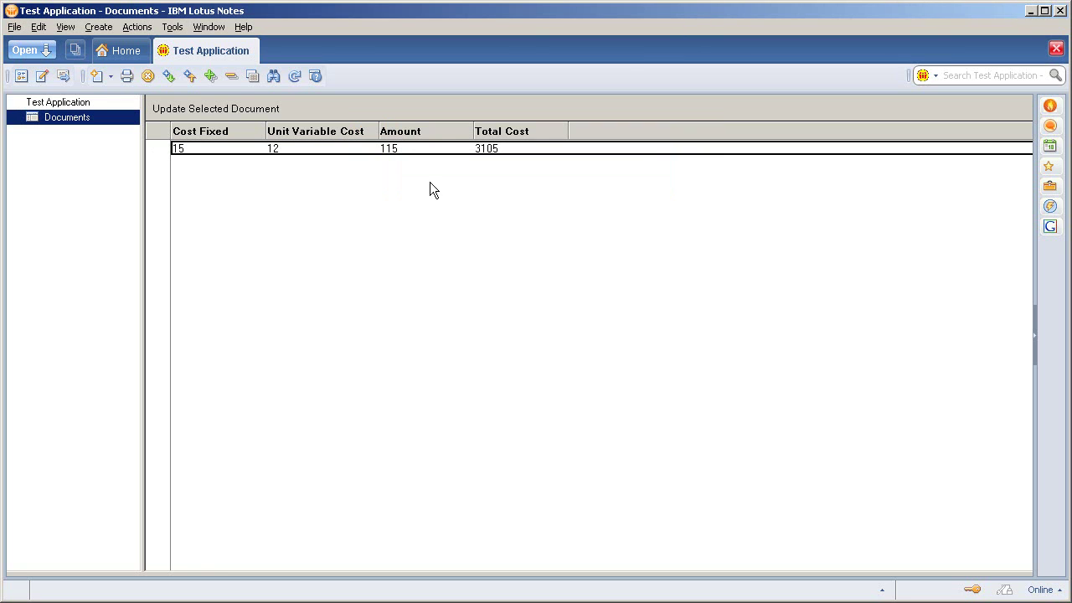
double_click(222, 155)
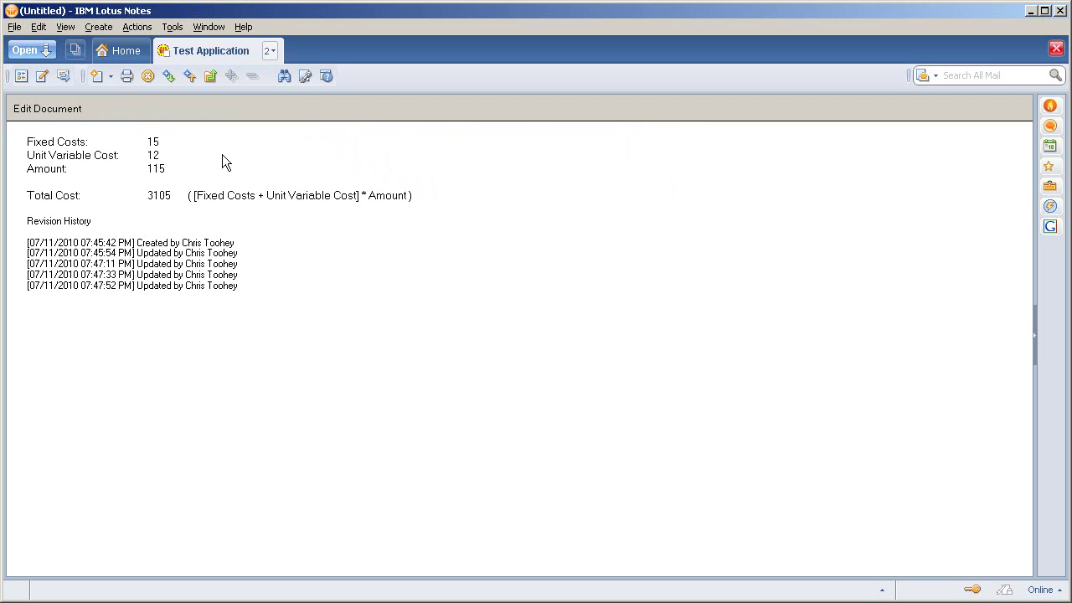
key("Escape")
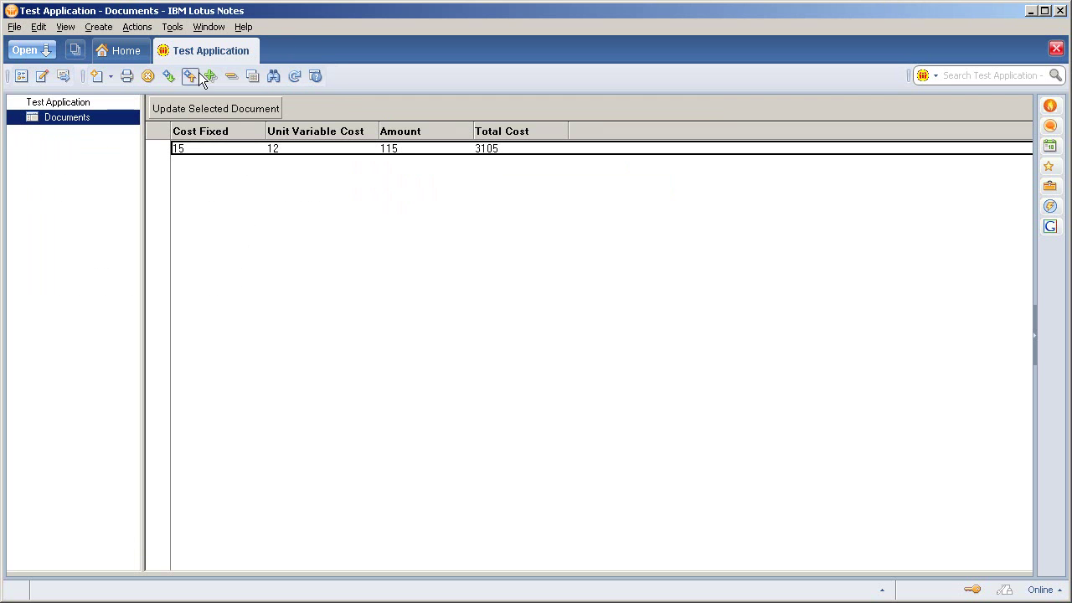
Open the Test Application in Designer and open the Update Selected Document agent
right_click(194, 48)
left_click(220, 82)
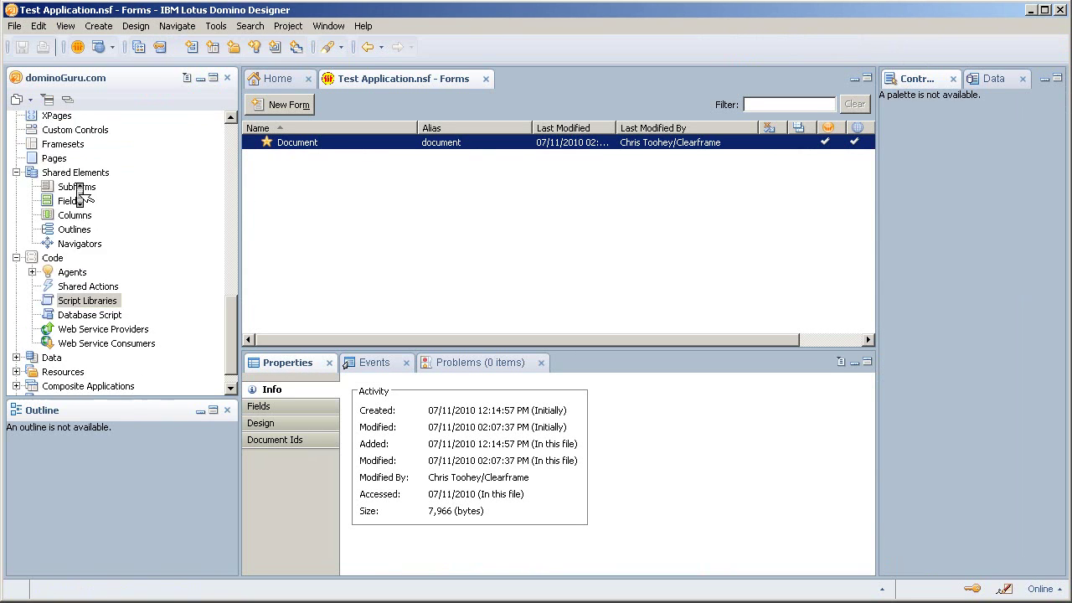
scroll(67, 277, "down", 3)
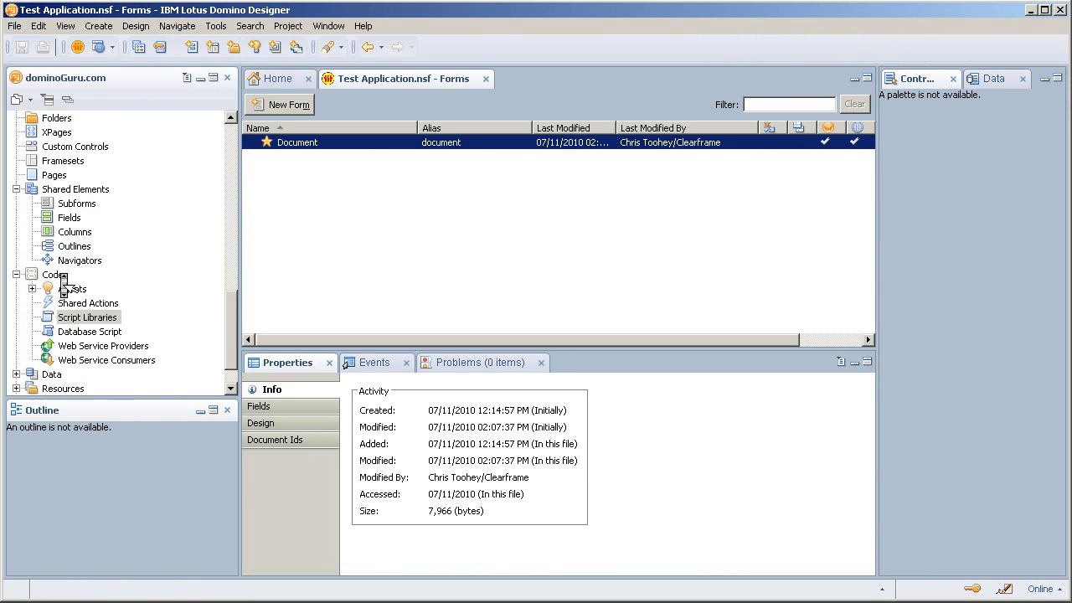
left_click(72, 248)
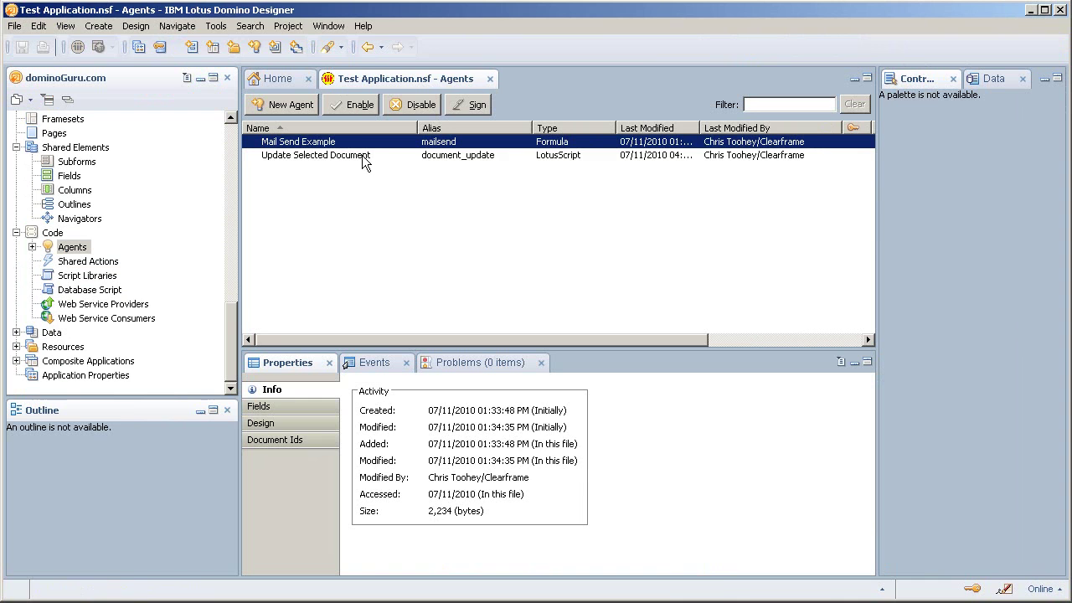
double_click(450, 155)
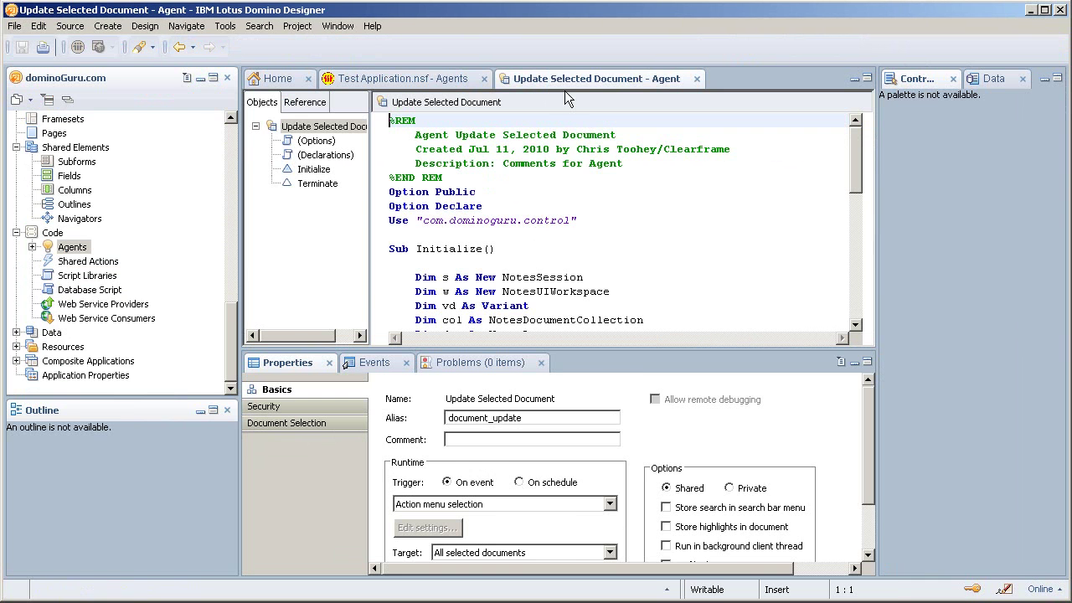
Review the agent's com.dominoguru.control reference and Call process(doc) line, then close the editor
double_click(571, 80)
scroll(522, 268, "down", 1)
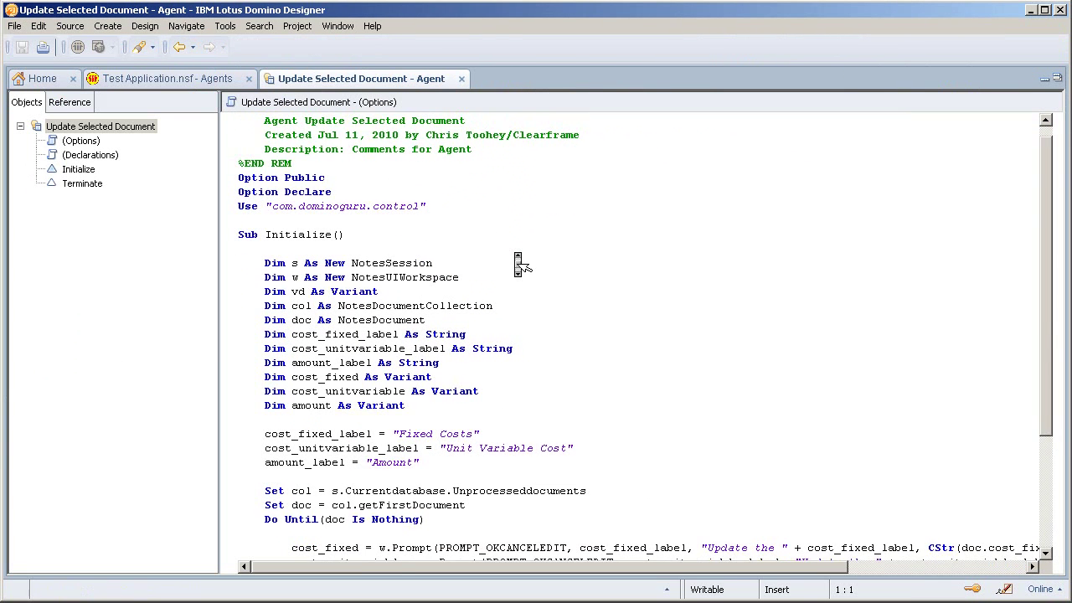
left_click_drag(285, 192, 416, 192)
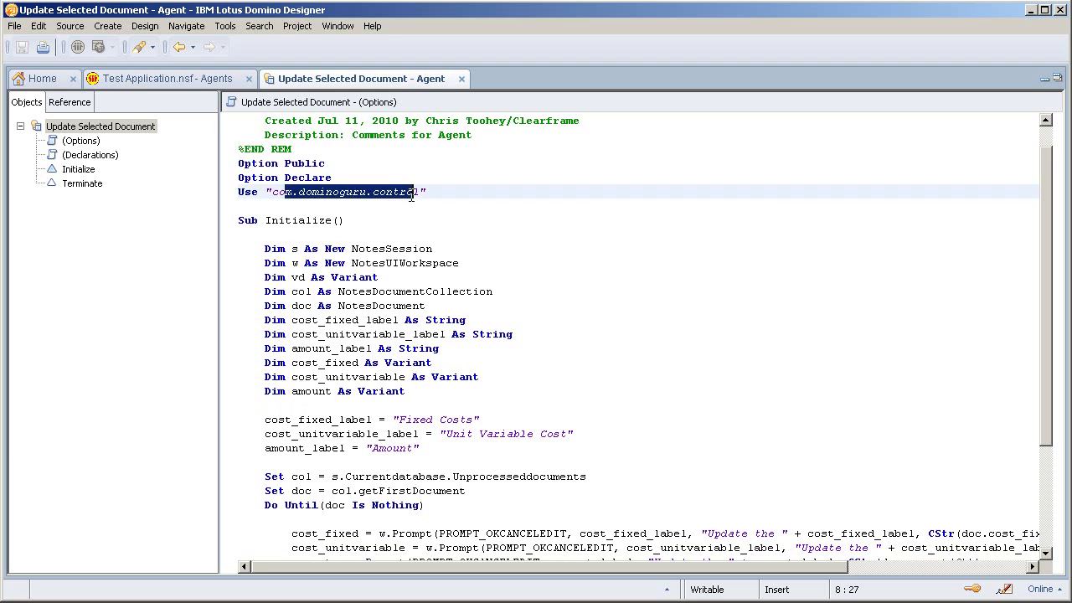
left_click(435, 235)
scroll(461, 308, "down", 2)
scroll(461, 309, "down", 2)
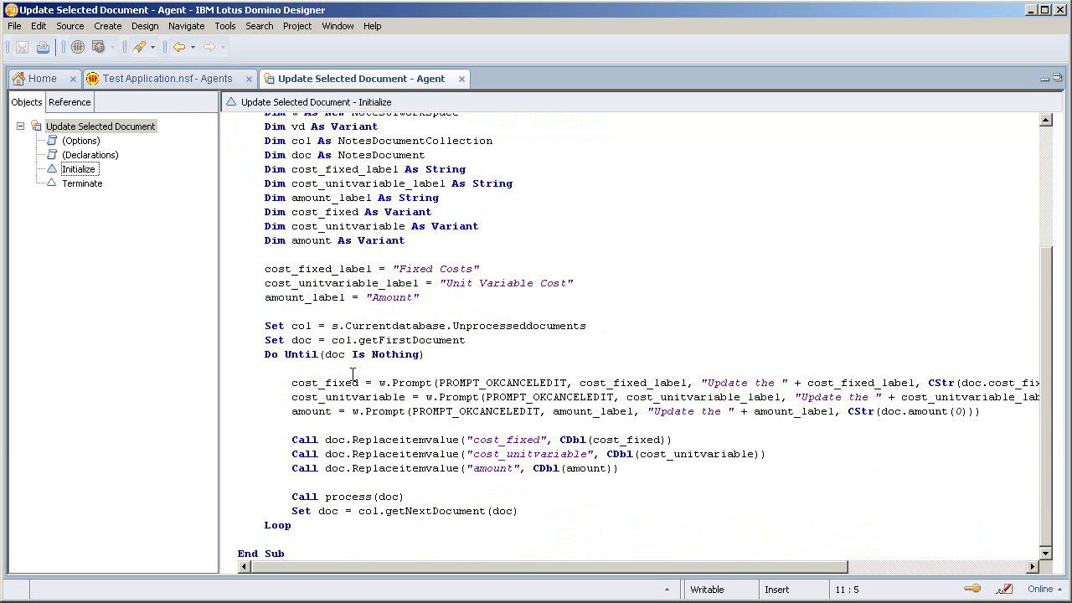
left_click_drag(290, 496, 409, 497)
left_click(408, 496)
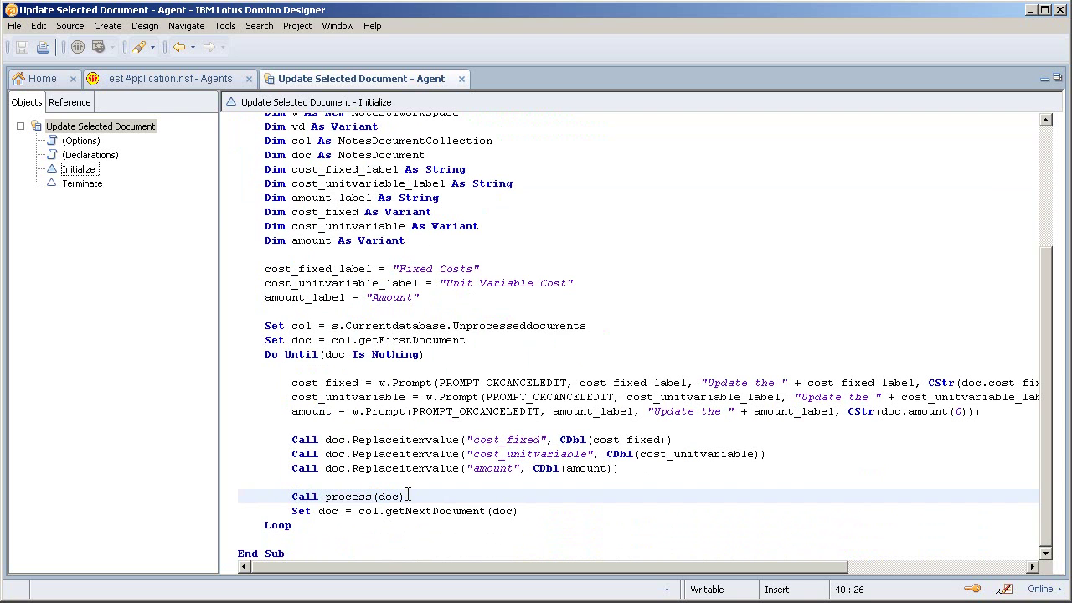
double_click(358, 497)
left_click(412, 486)
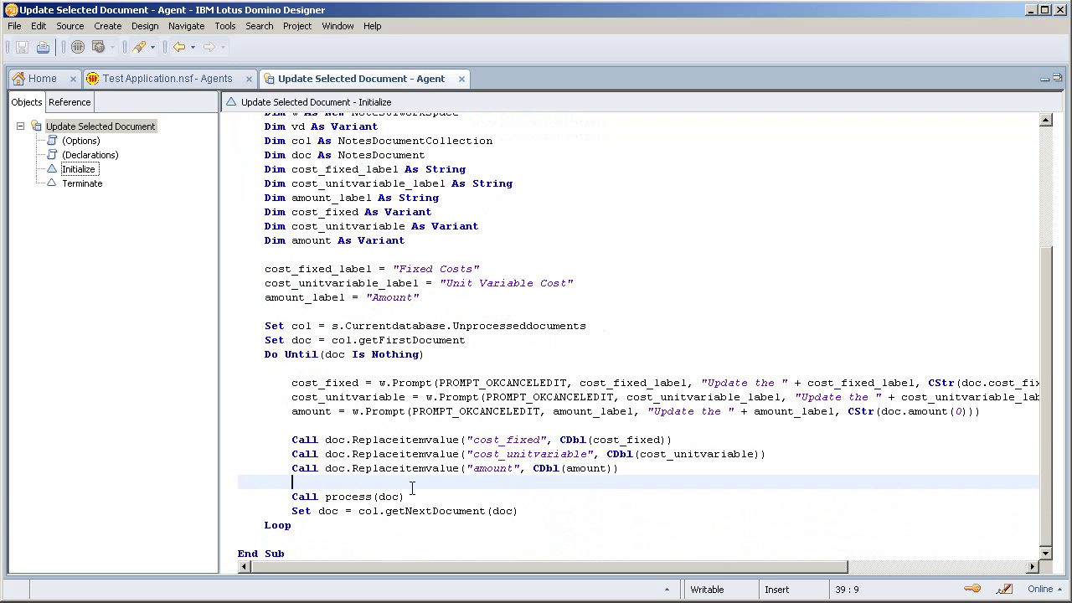
key("ctrl+w")
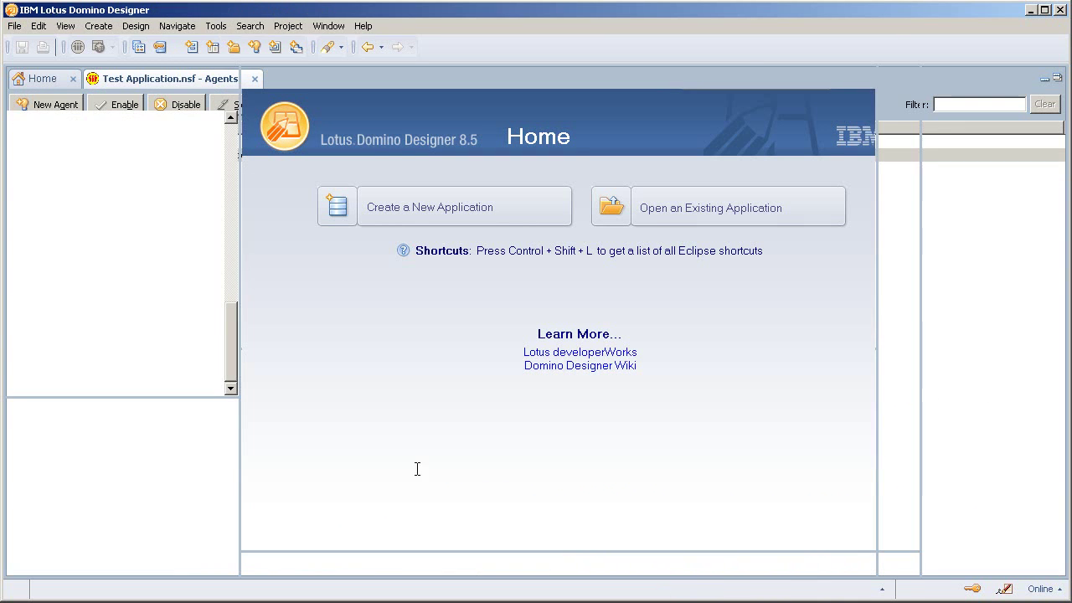
Check the test document's 3105 total in Notes, then close the Test Application
key("alt+Tab")
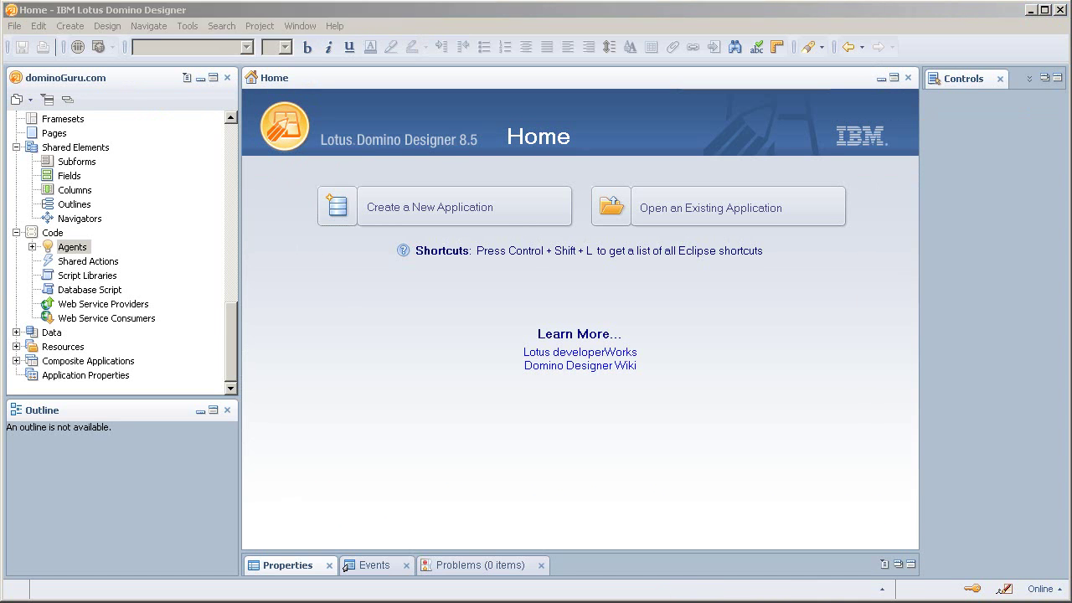
double_click(206, 148)
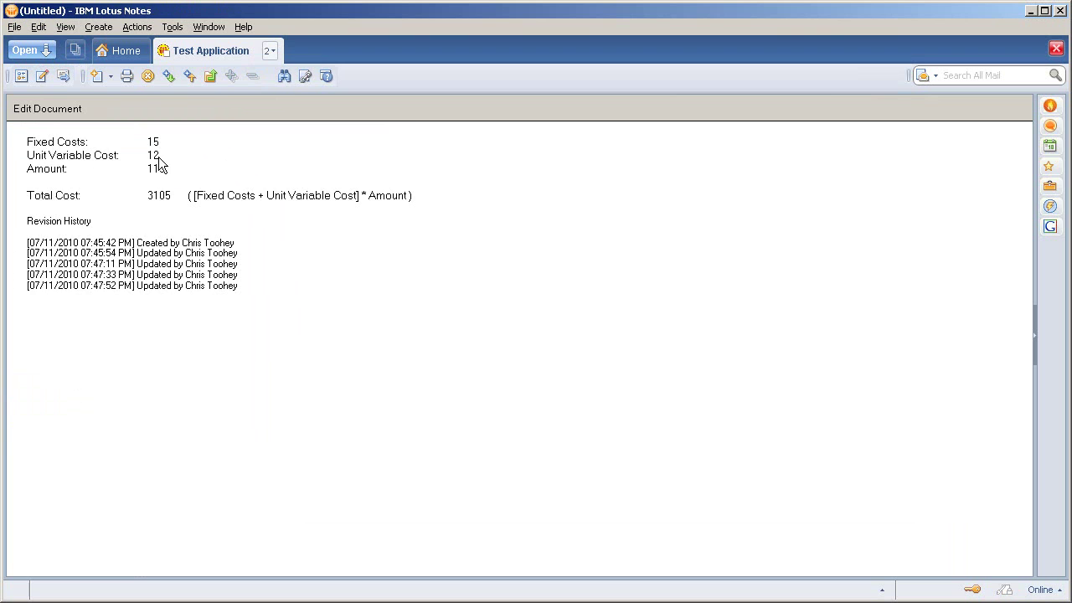
key("Escape")
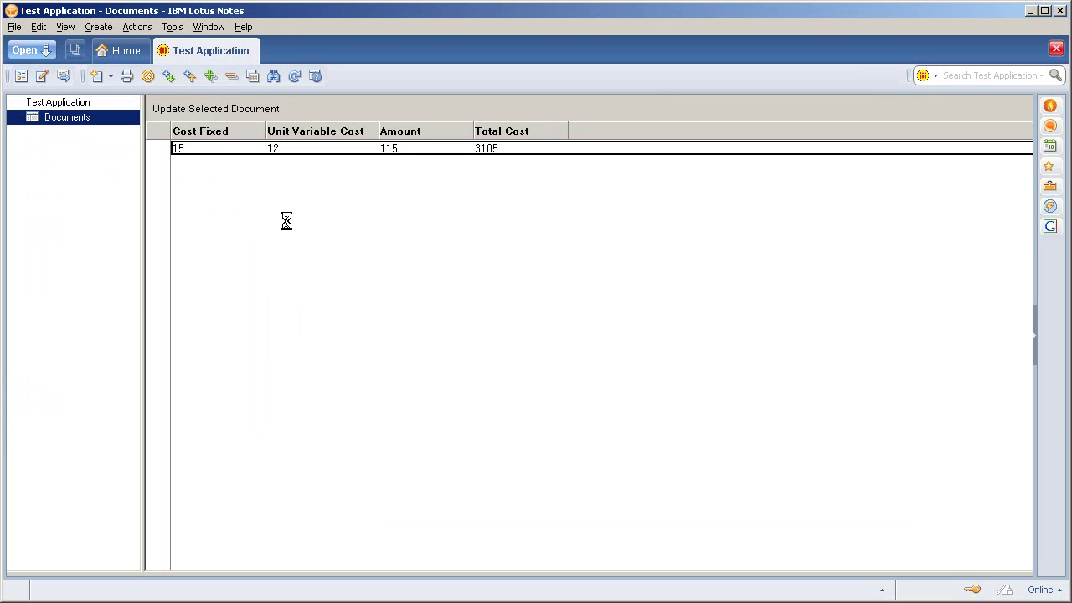
key("Escape")
In Controller API Utility, duplicate the Cost Total Formula entry and set the copy's Status to Inactive
double_click(252, 183)
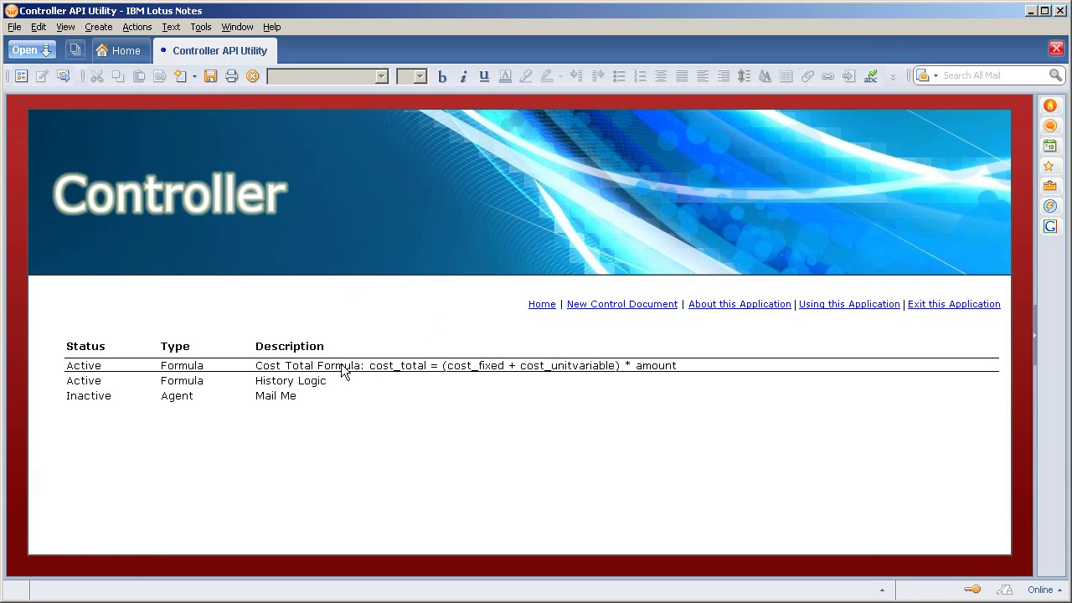
left_click(284, 367)
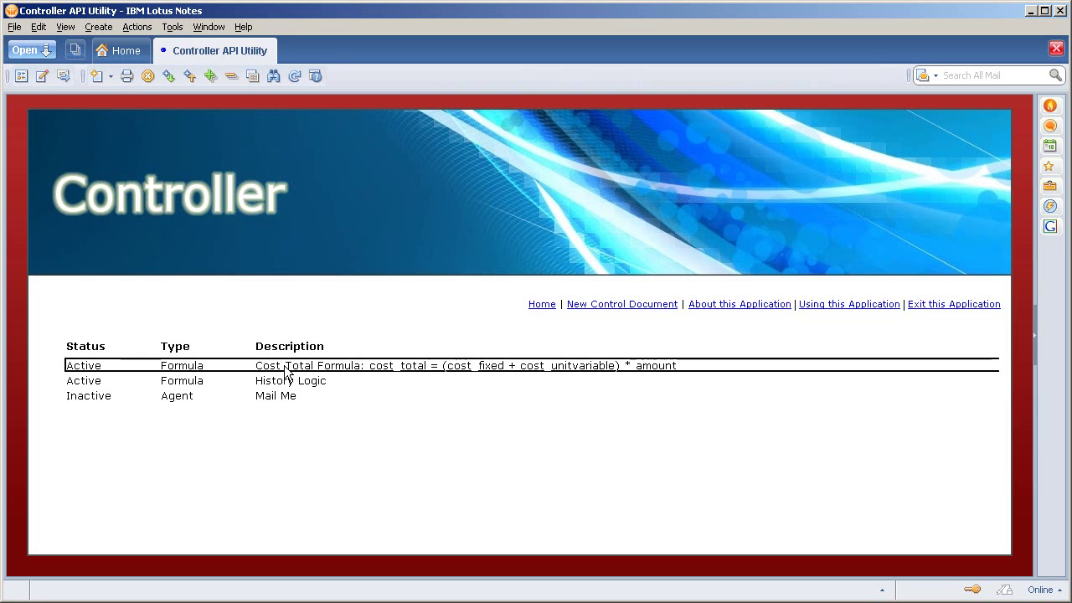
key("ctrl+c")
key("ctrl+v")
double_click(266, 398)
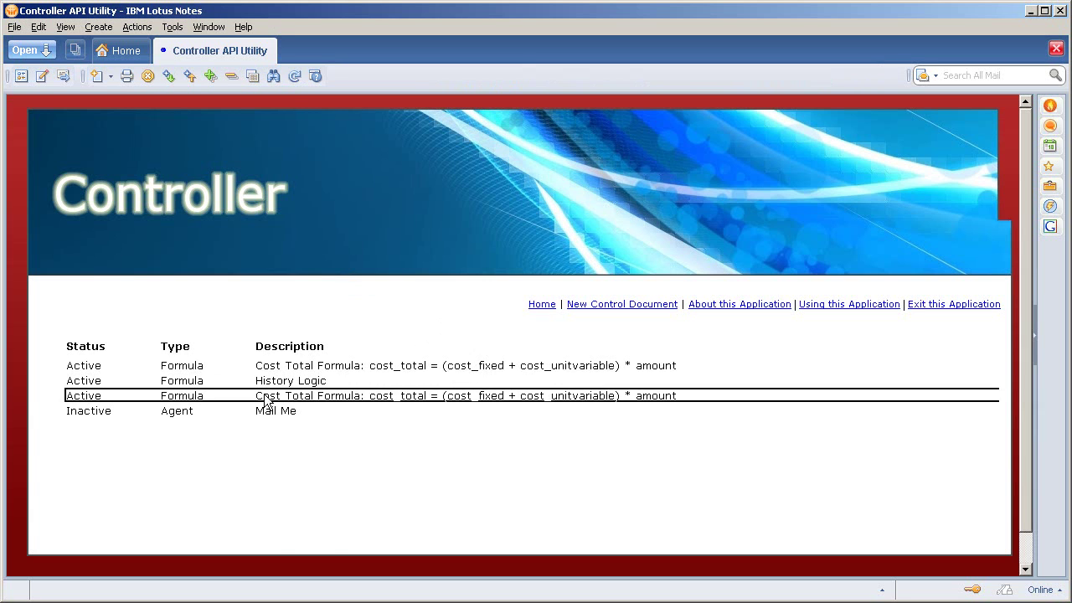
double_click(427, 379)
left_click_drag(427, 378, 356, 377)
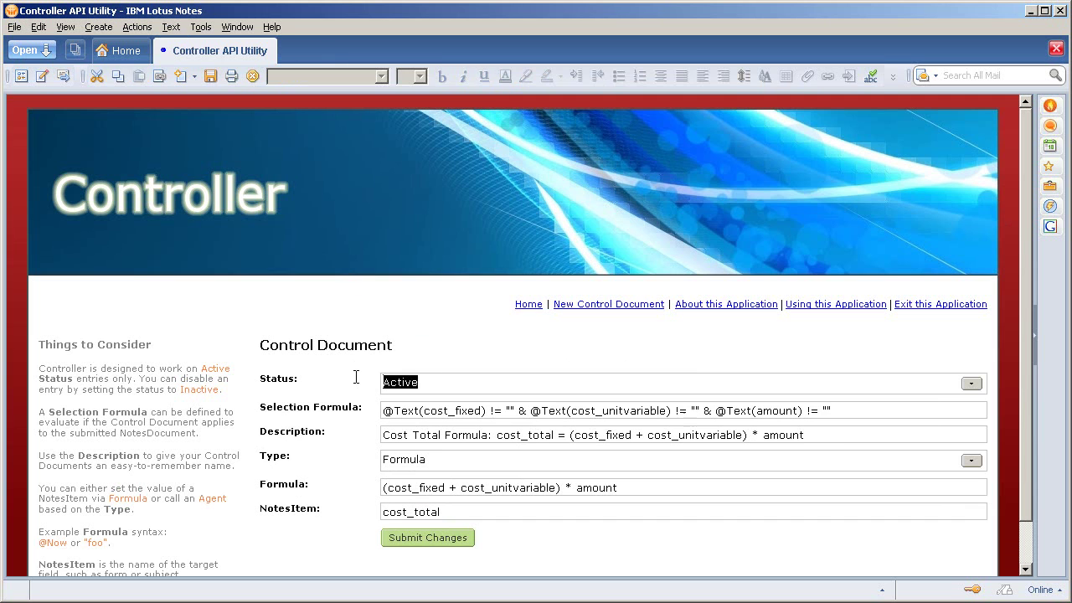
type("Inactive")
left_click(407, 537)
Strip ' + cost_unitvariable)' and the leading '(' from the active Cost Total Formula document's formula
double_click(276, 365)
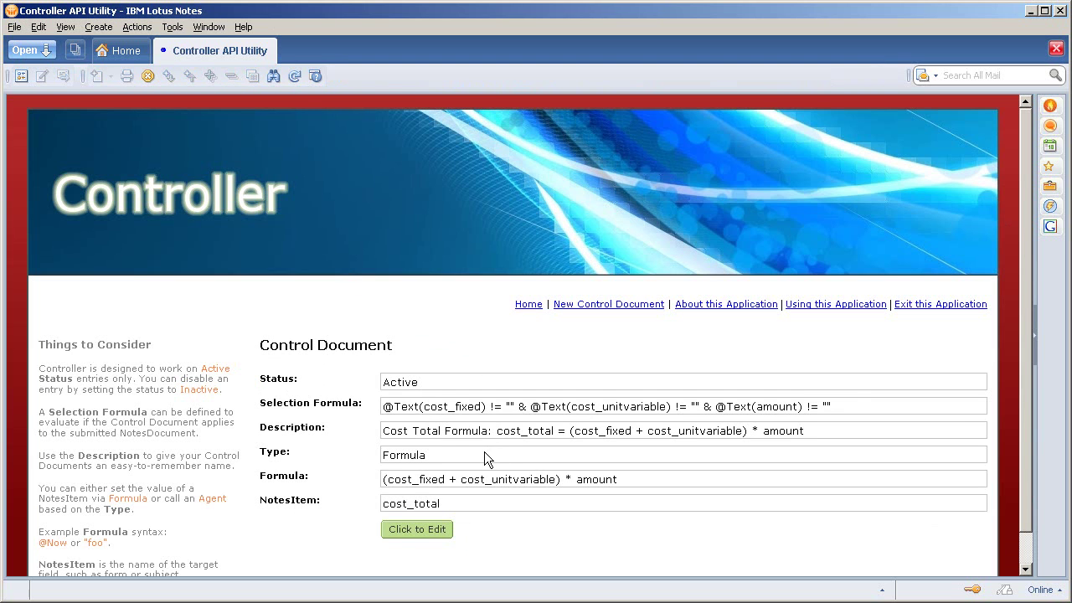
double_click(484, 452)
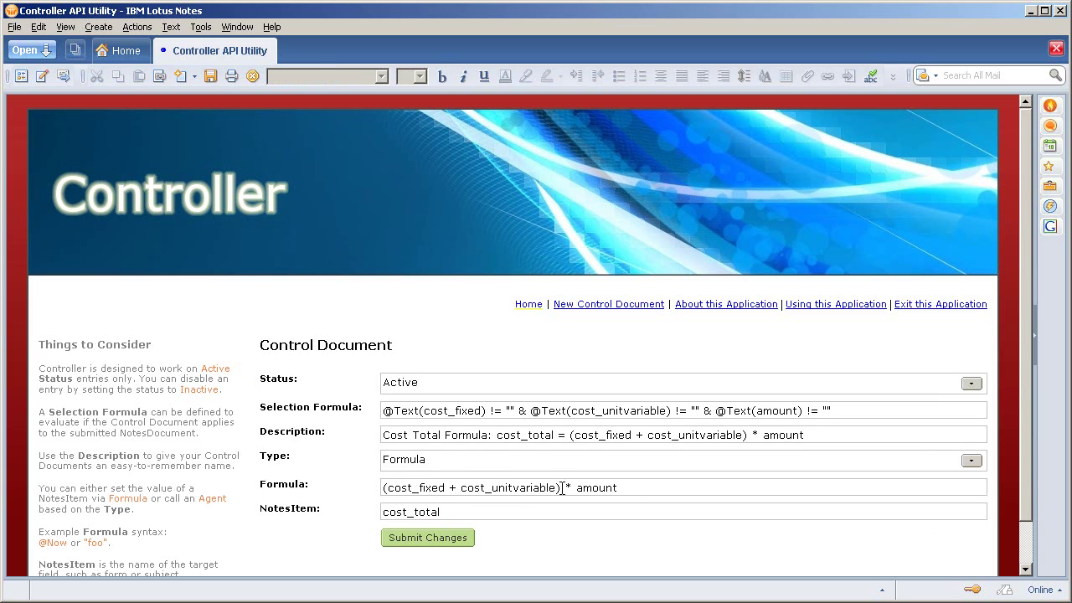
left_click_drag(560, 488, 444, 489)
key("Delete")
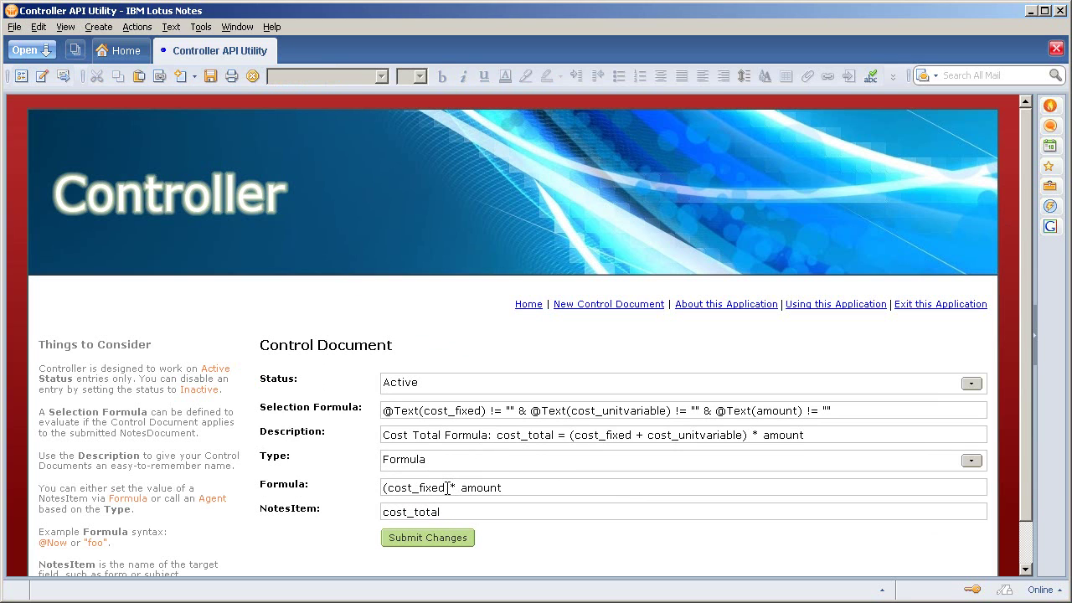
key("Home")
key("Delete")
Submit the revised formula and open the Test Application database
left_click(430, 538)
key("Escape")
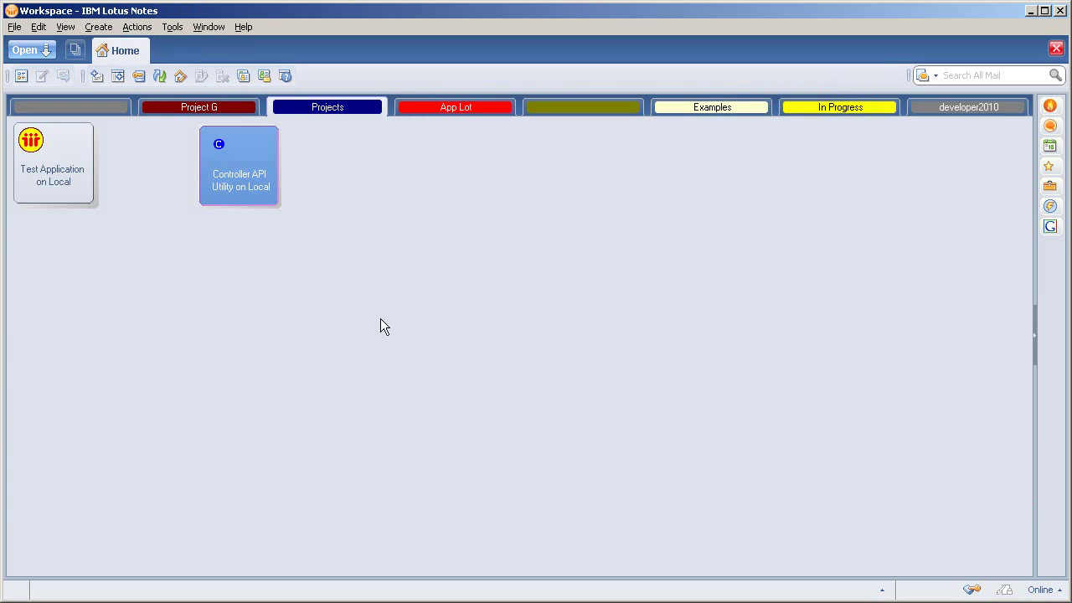
double_click(70, 178)
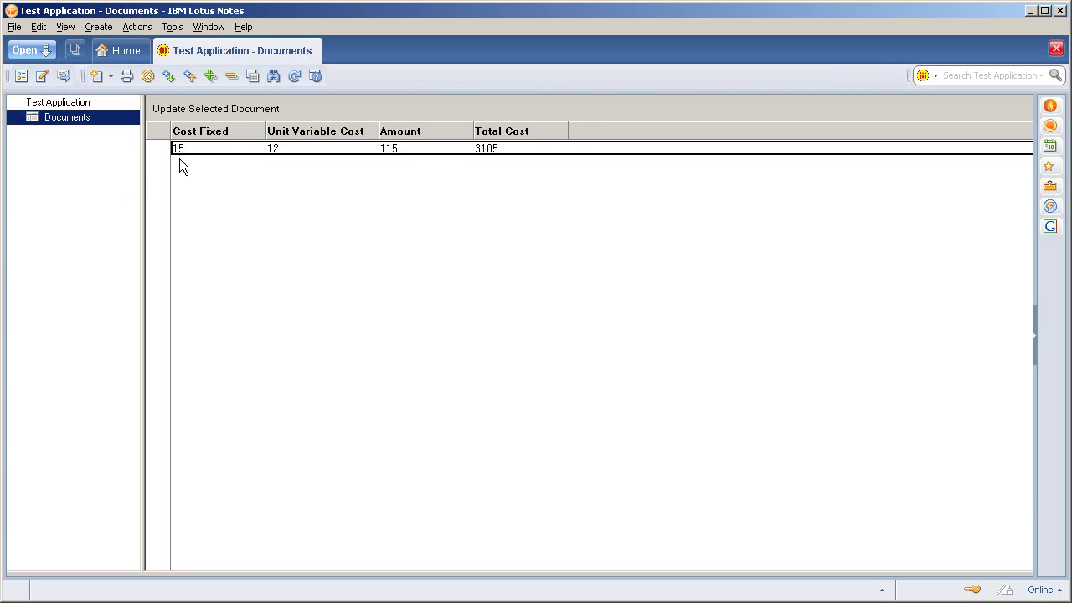
Update the test document with fixed cost 18 and unit variable cost 13241234, confirming the amount
left_click(207, 109)
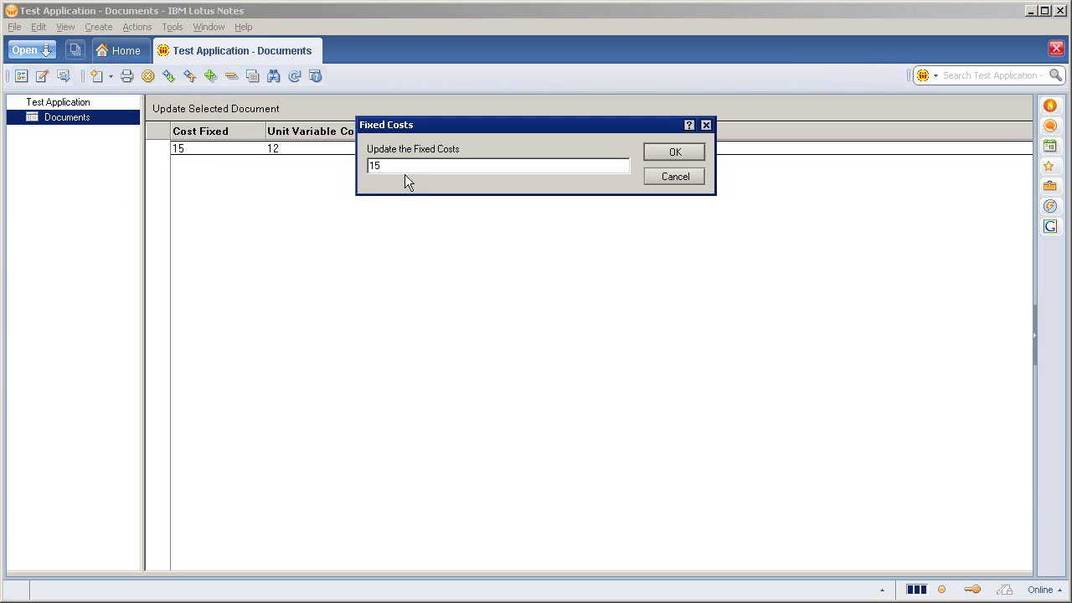
left_click_drag(400, 170, 368, 166)
type("18")
left_click(690, 157)
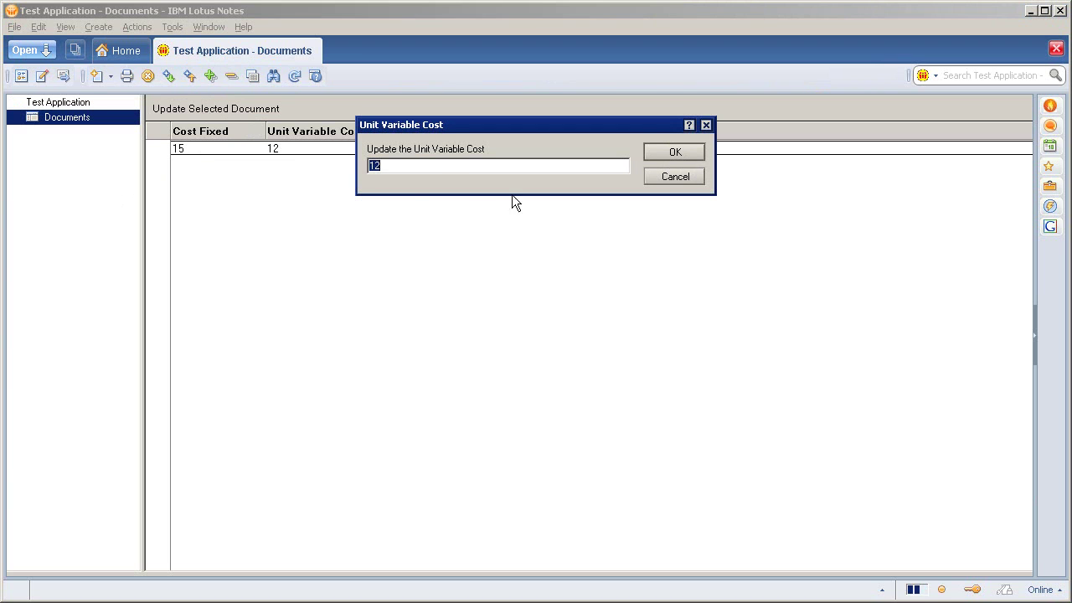
type("13241234")
left_click(680, 155)
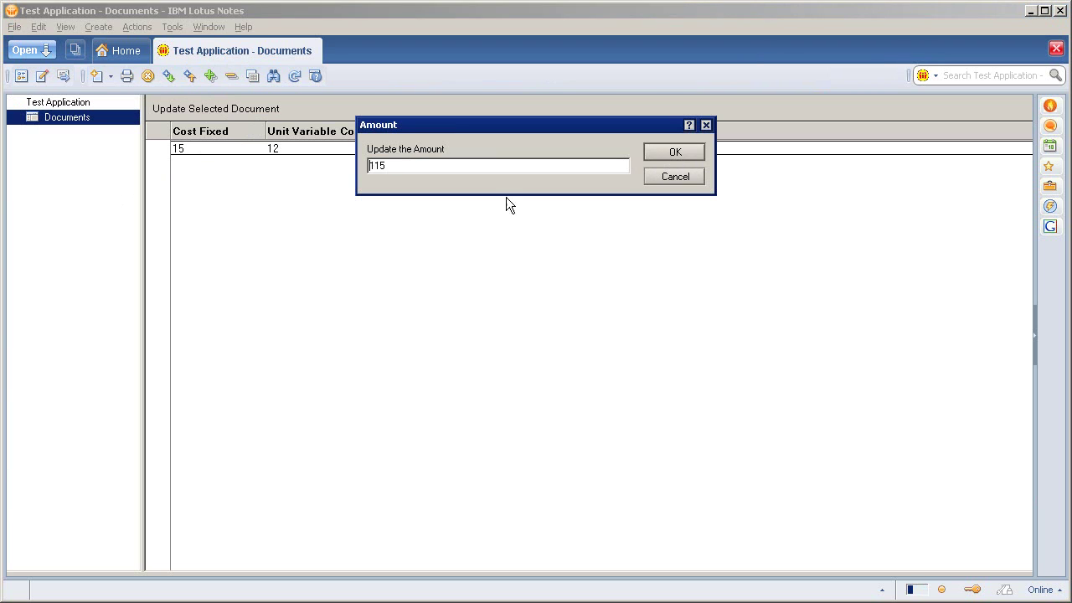
left_click(660, 154)
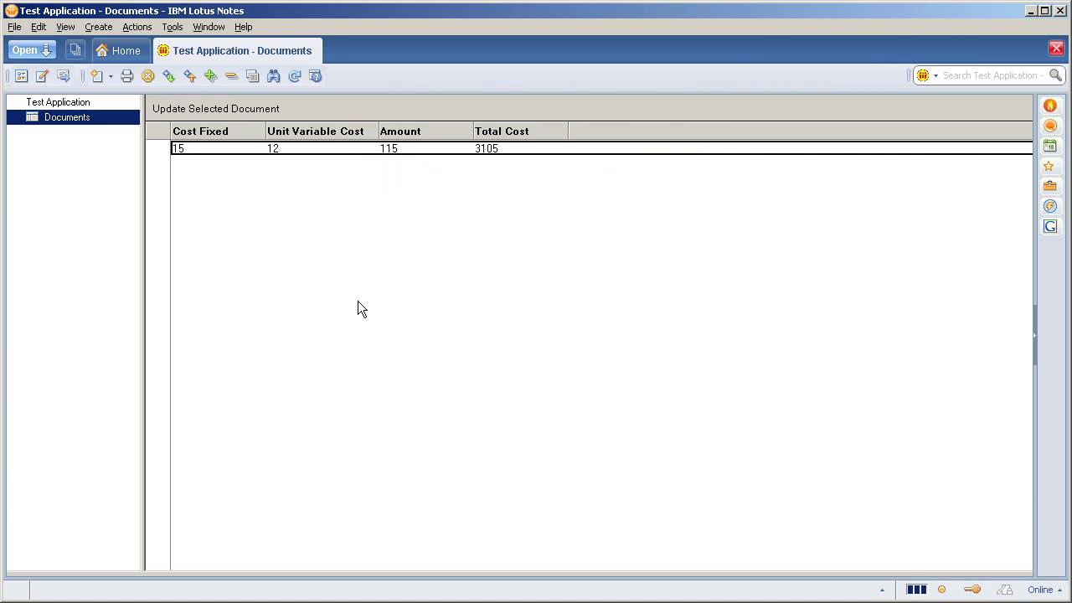
Refresh the view, check the document's recalculated total cost, and return to the workspace
left_click(164, 132)
double_click(489, 152)
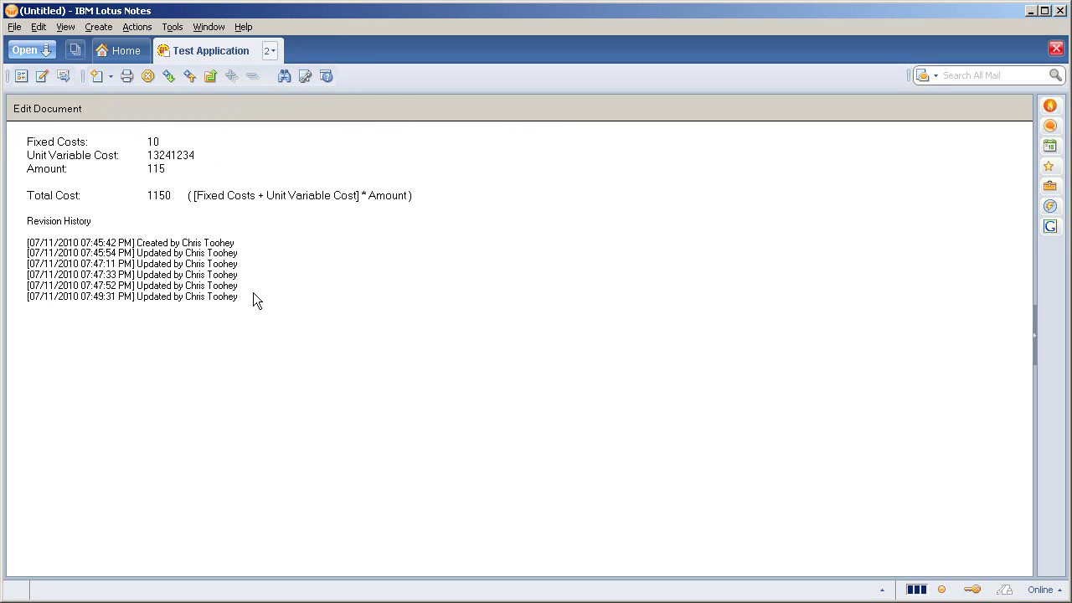
key("Escape")
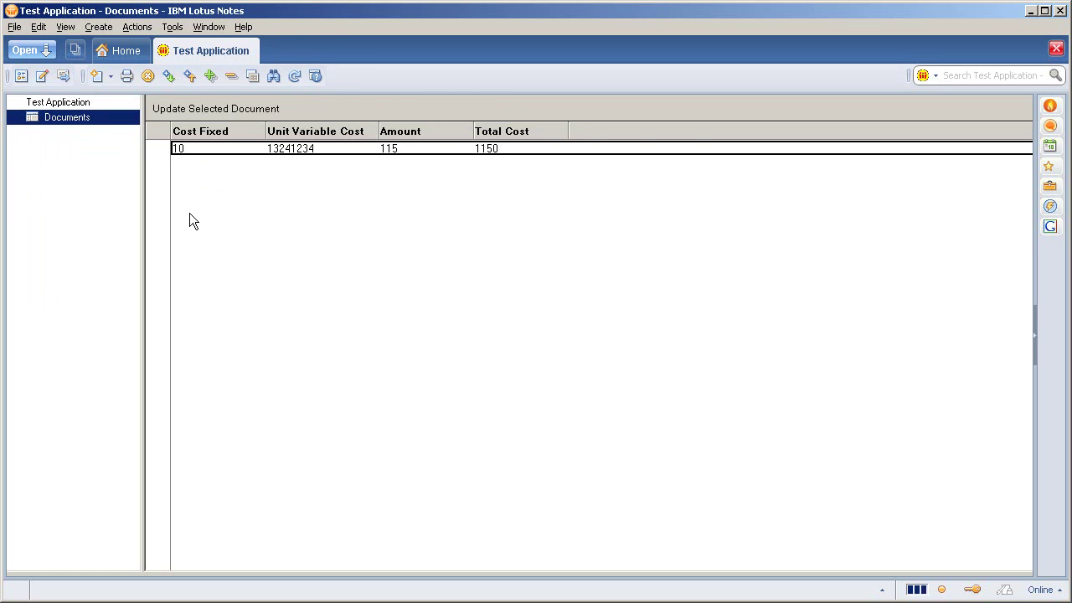
left_click(133, 57)
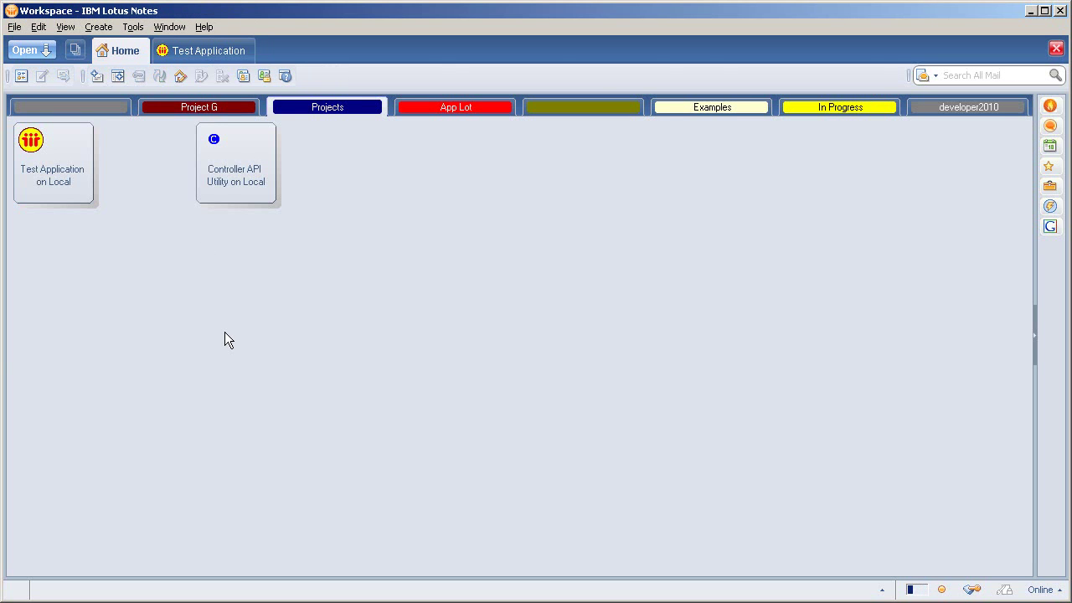
Open the Controller API Utility database, then return to the Test Application tab and check its Actions menu
left_click(219, 180)
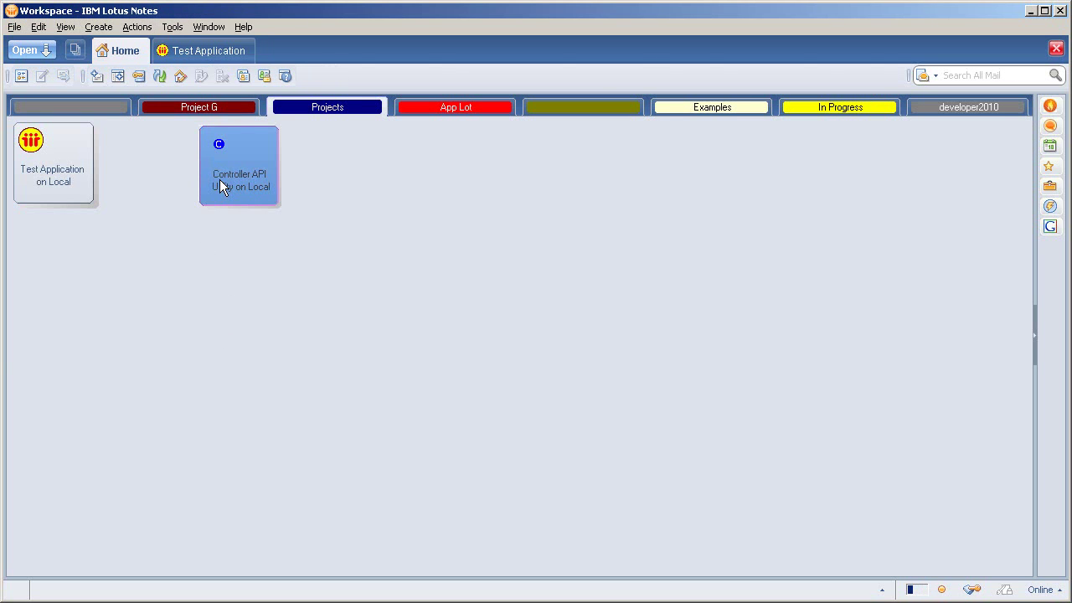
double_click(219, 180)
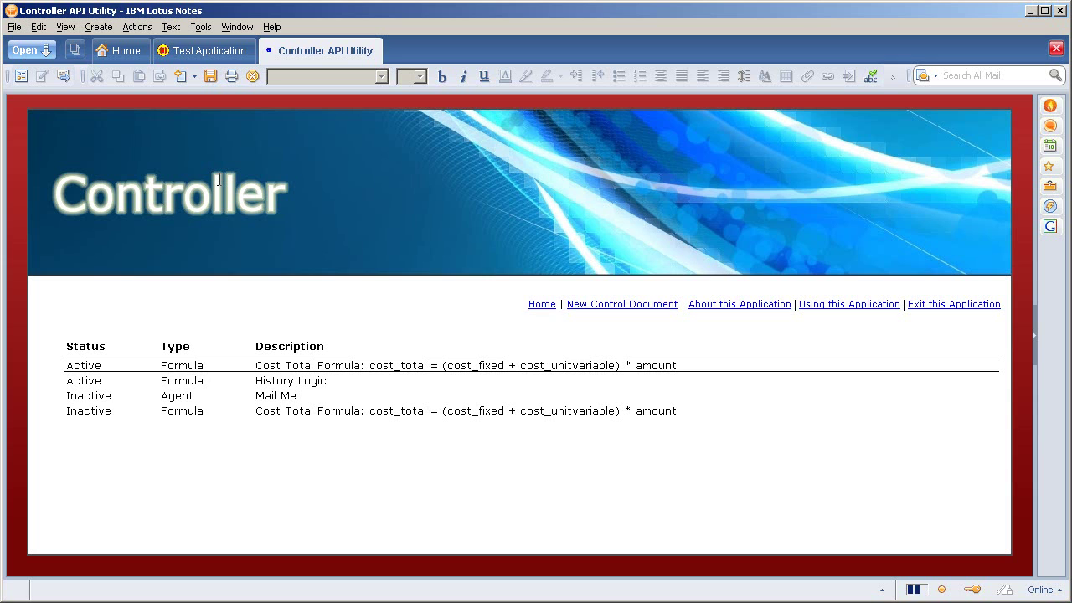
left_click(184, 52)
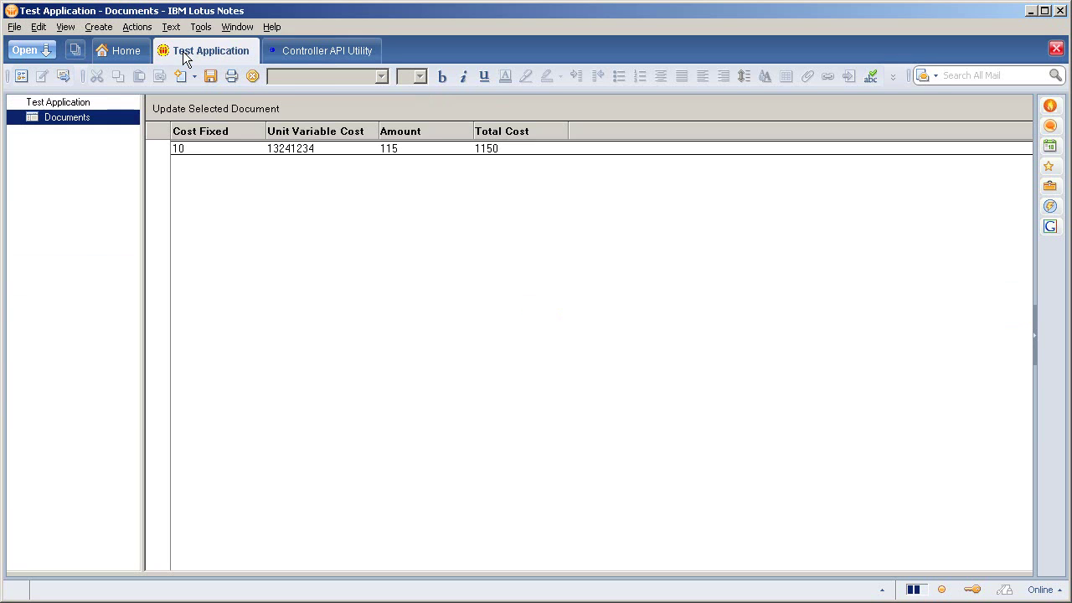
left_click(139, 28)
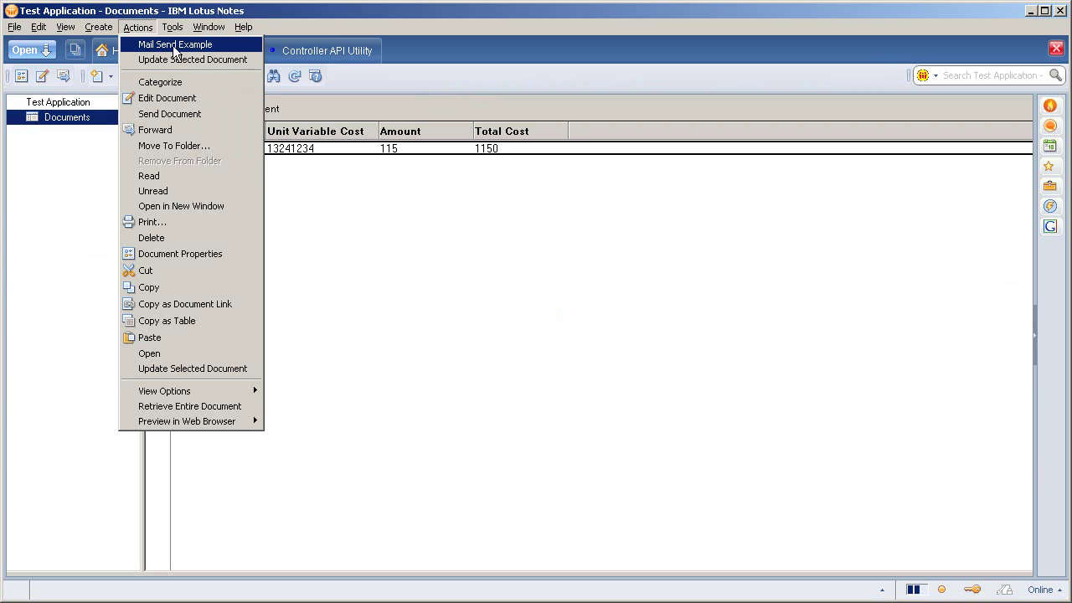
left_click(201, 53)
right_click(201, 53)
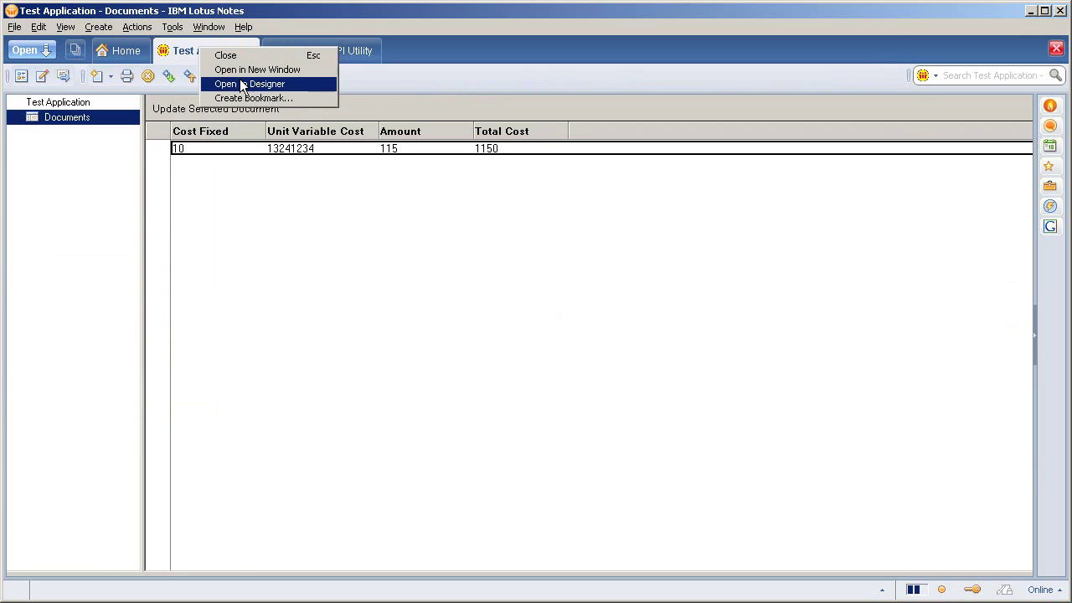
left_click(243, 83)
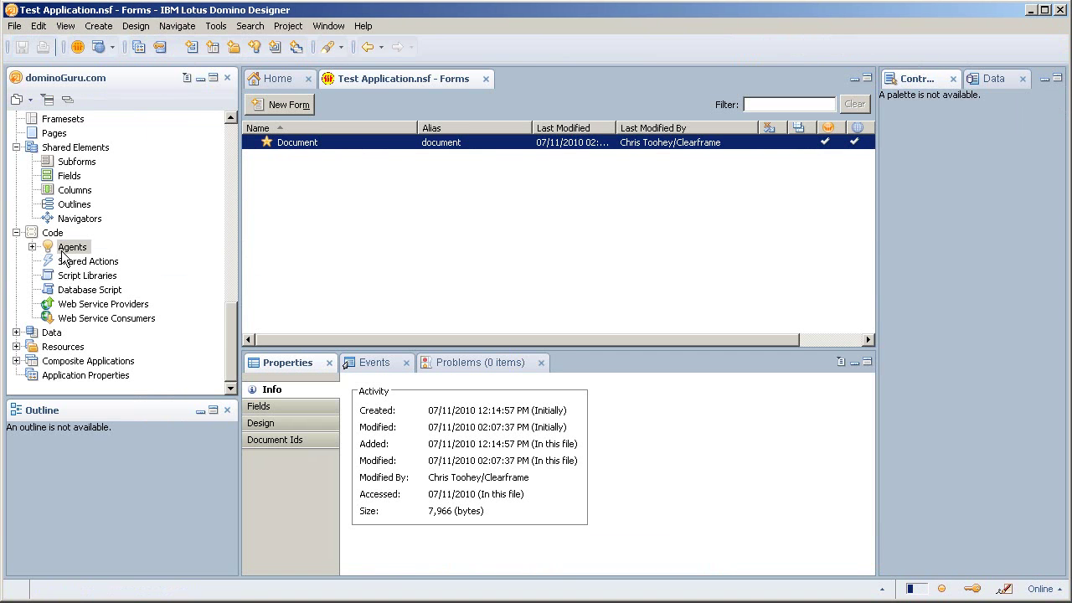
left_click(63, 250)
double_click(497, 143)
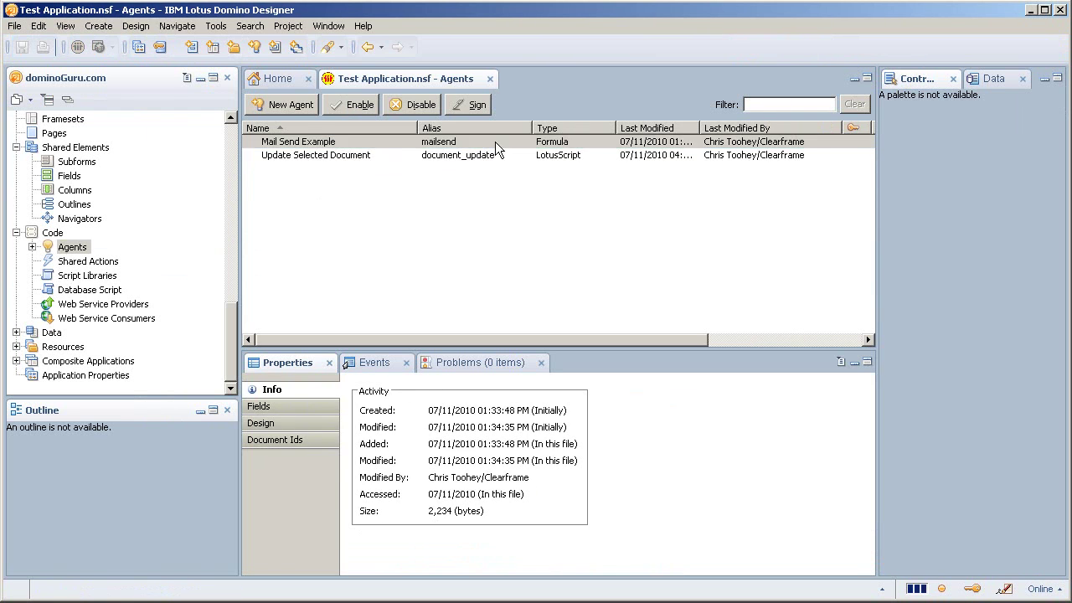
left_click(655, 98)
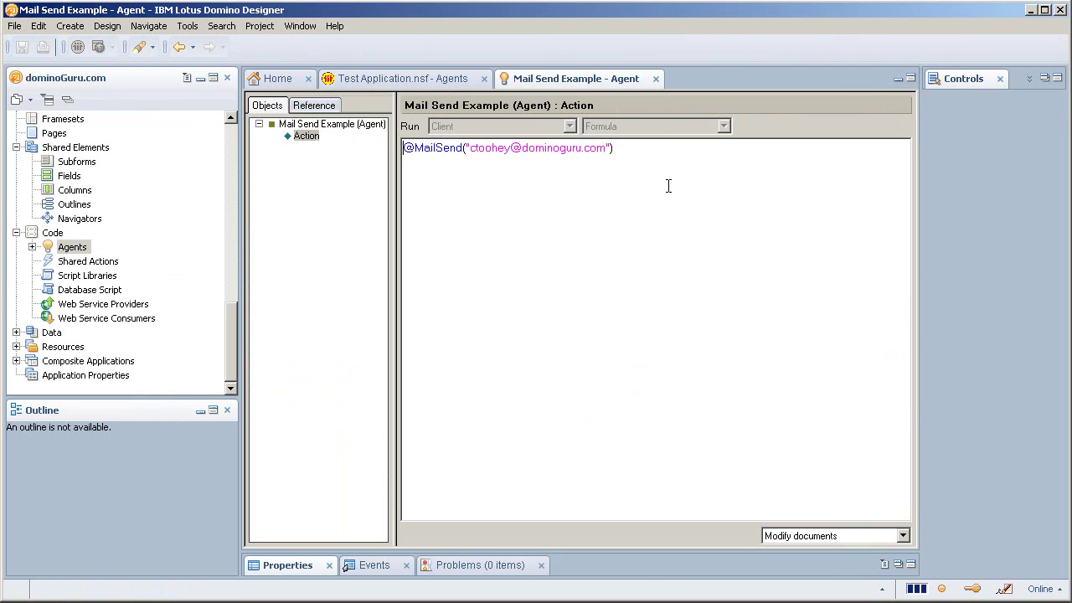
key("Escape")
key("Escape")
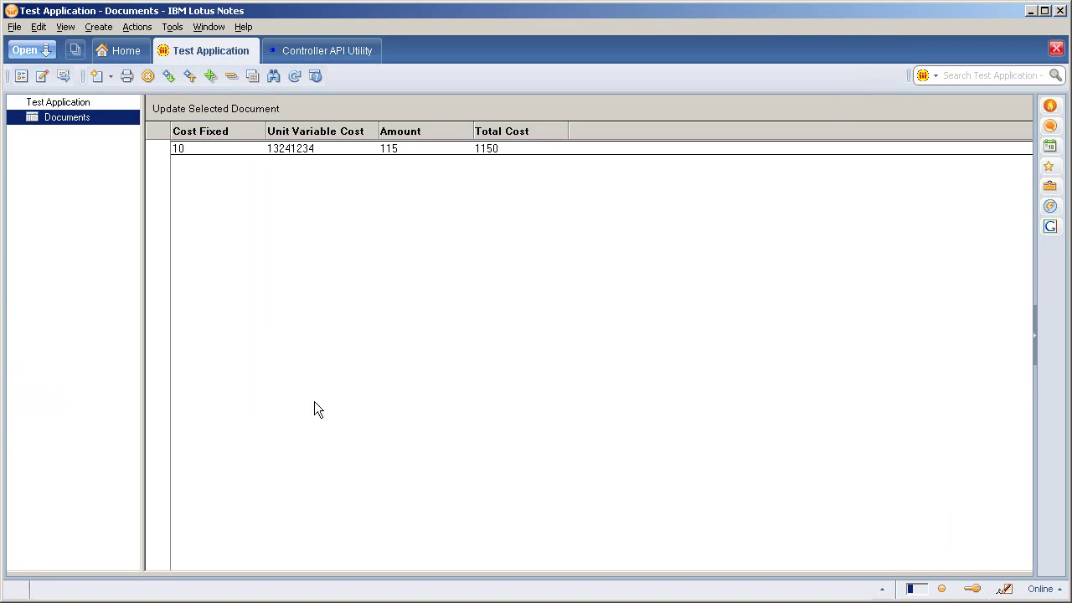
Change the Mail Me control document's status from Inactive to Active and submit it
left_click(328, 50)
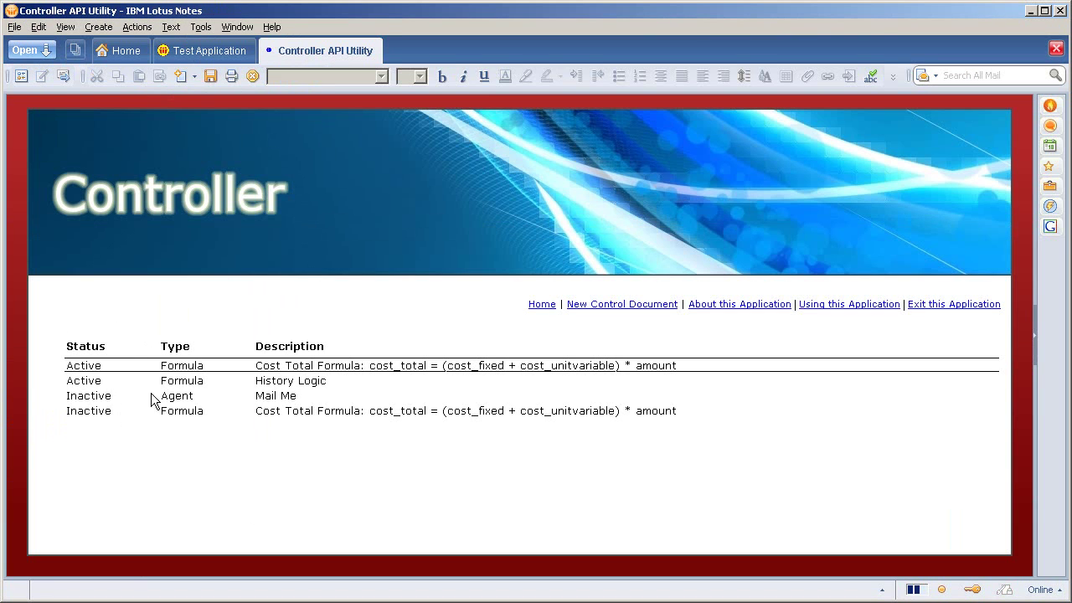
double_click(285, 397)
double_click(423, 431)
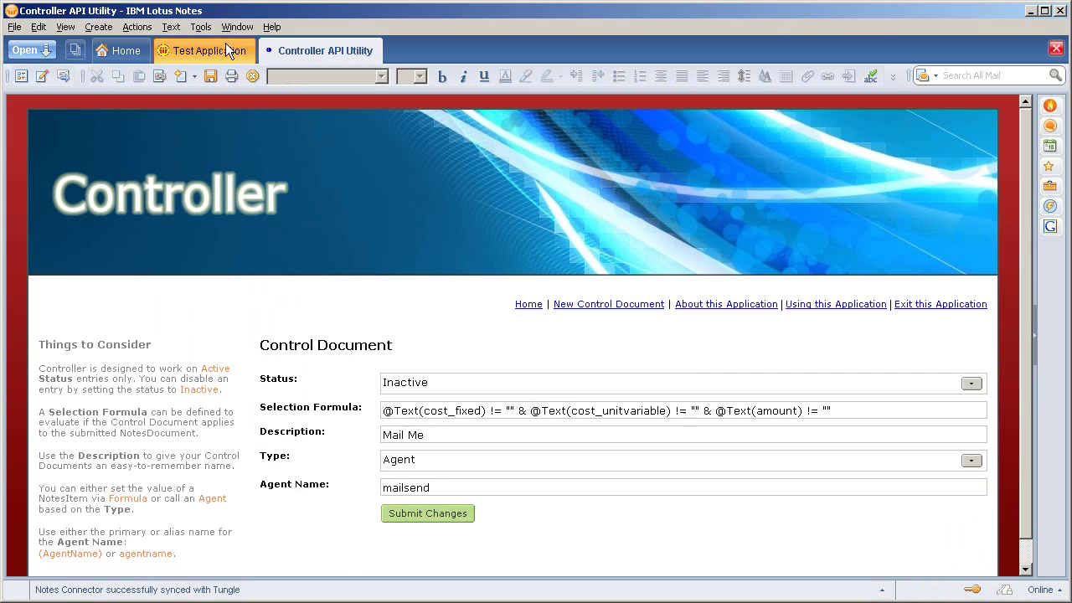
left_click_drag(438, 383, 367, 368)
type("A")
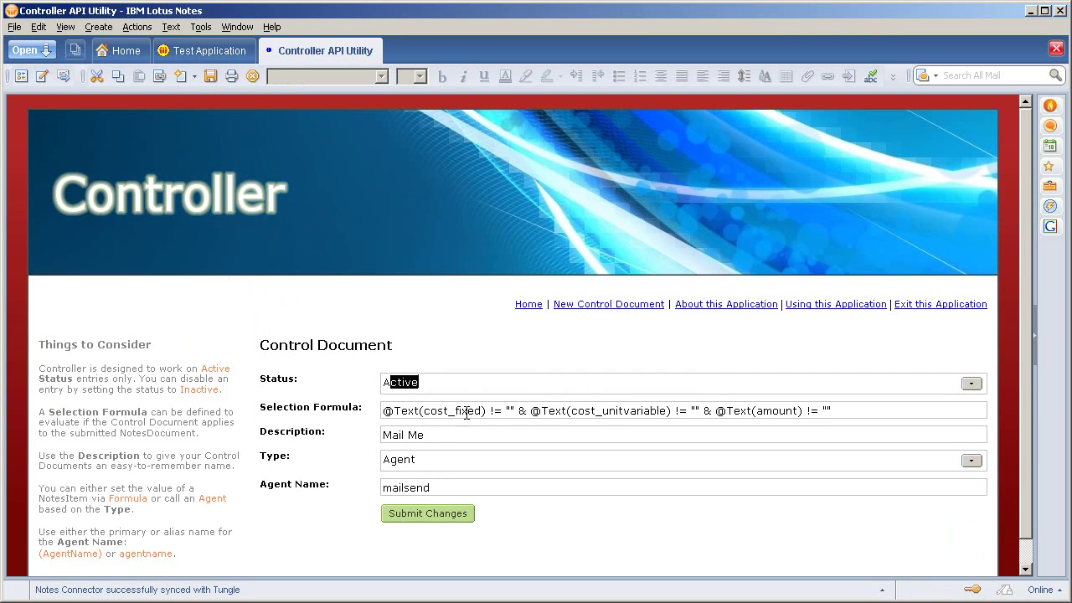
left_click(450, 517)
Close the Controller tab and save the test document with Unit Variable Cost 10
key("Escape")
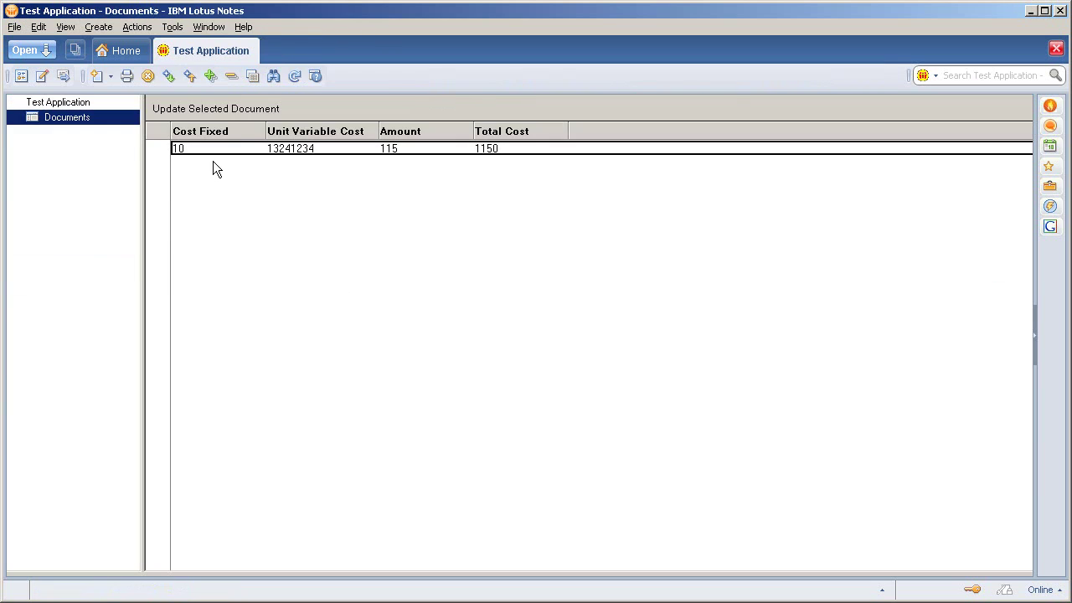
double_click(211, 157)
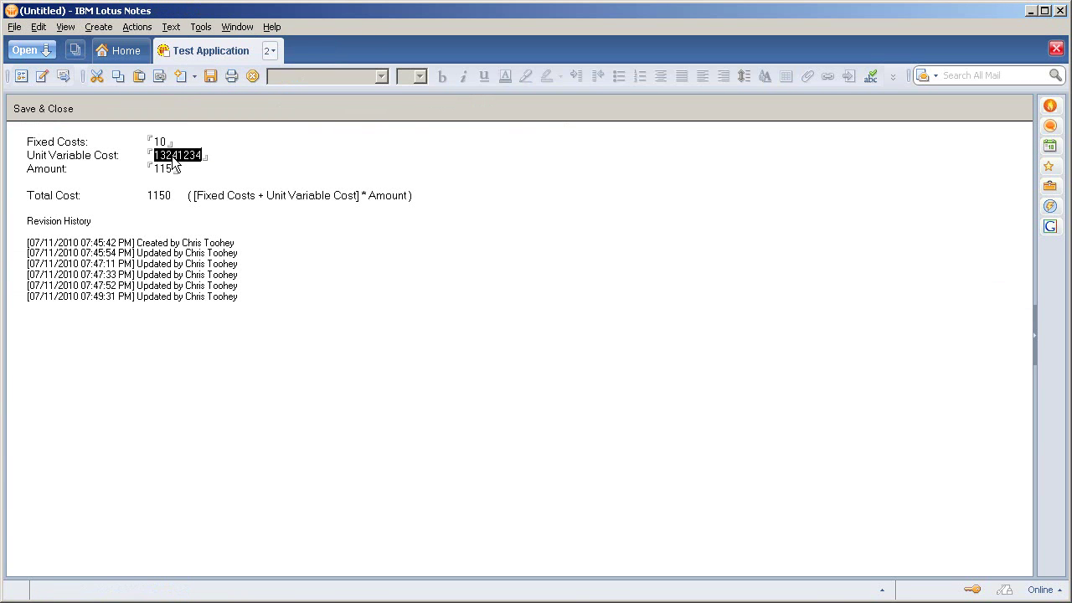
type("10")
left_click(57, 113)
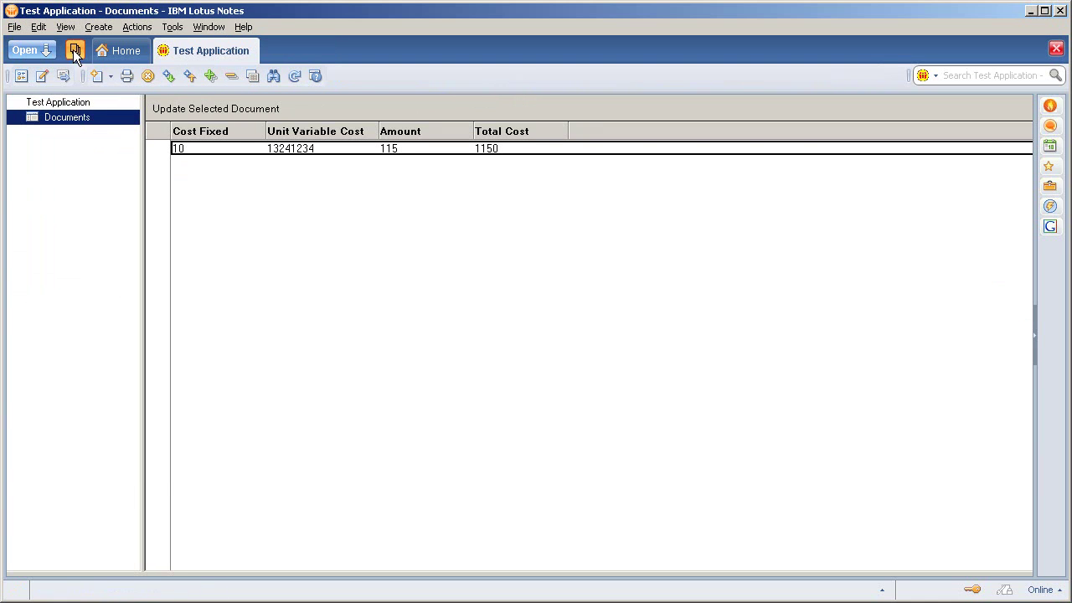
Open the mail inbox and read the newest message sent by the agent
left_click(40, 55)
left_click(37, 112)
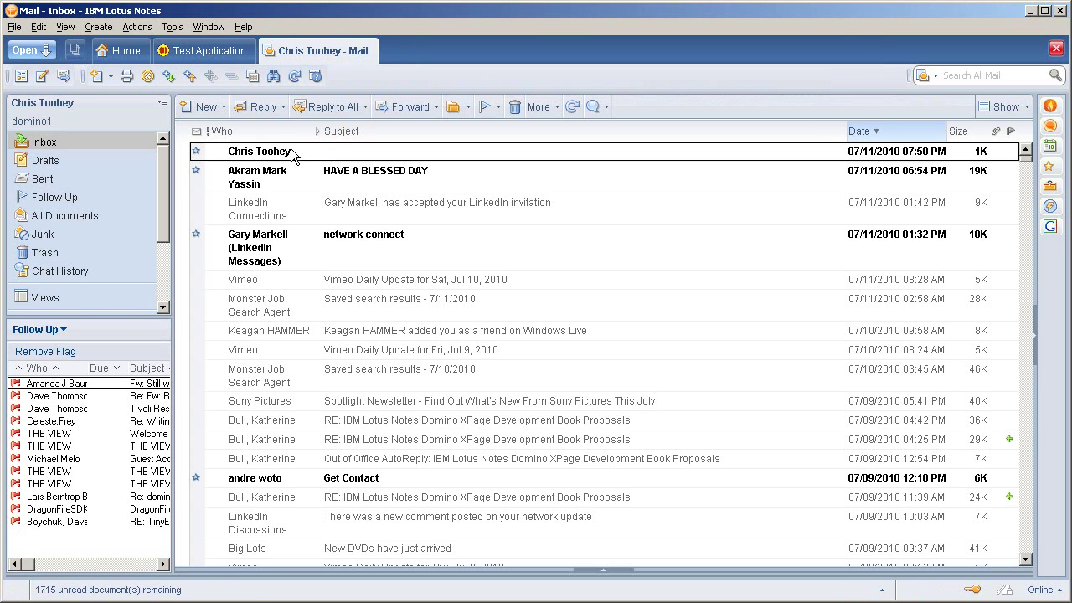
double_click(291, 152)
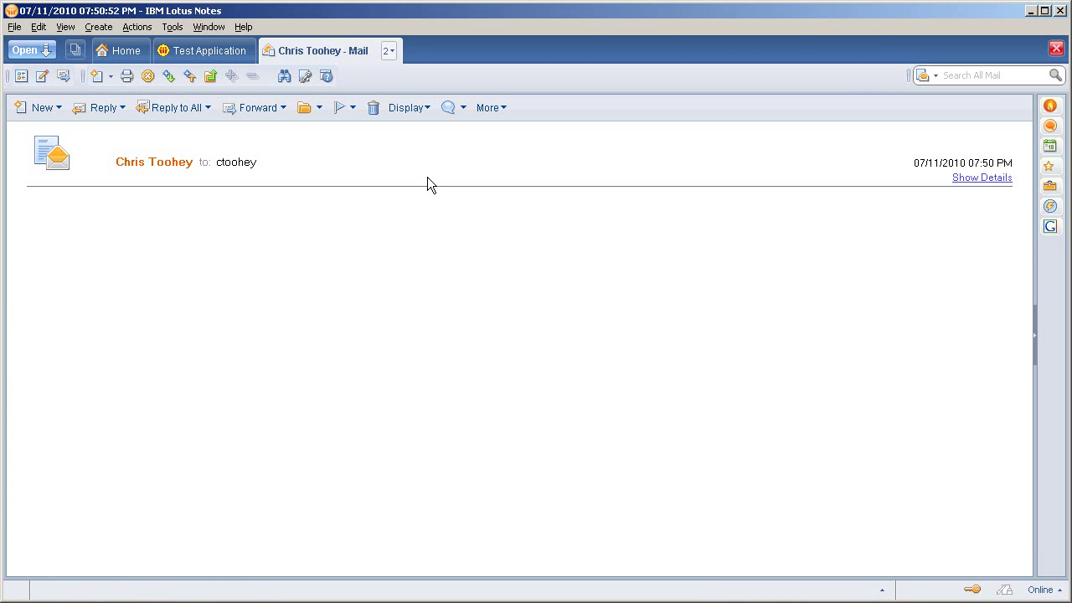
key("Escape")
key("Escape")
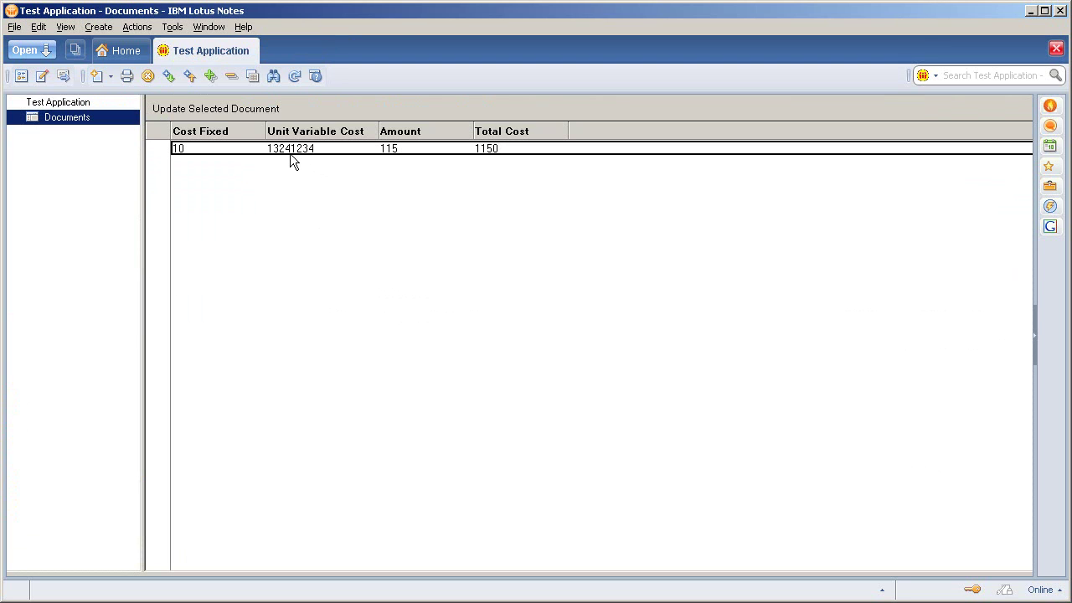
Close the Test Application and reopen the Controller API Utility from the Projects workspace
key("Escape")
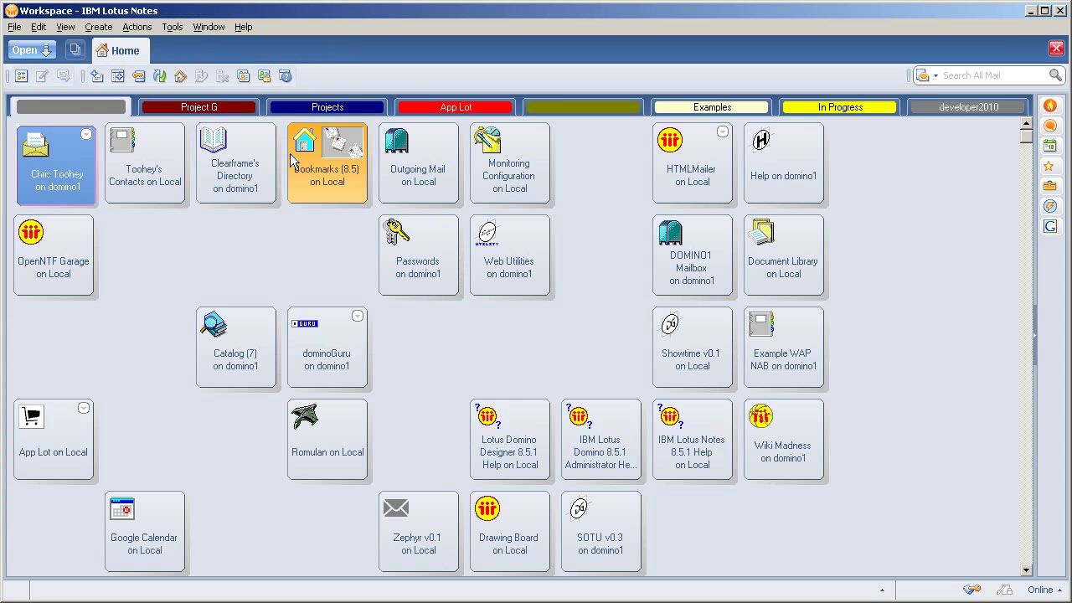
left_click(307, 107)
double_click(250, 195)
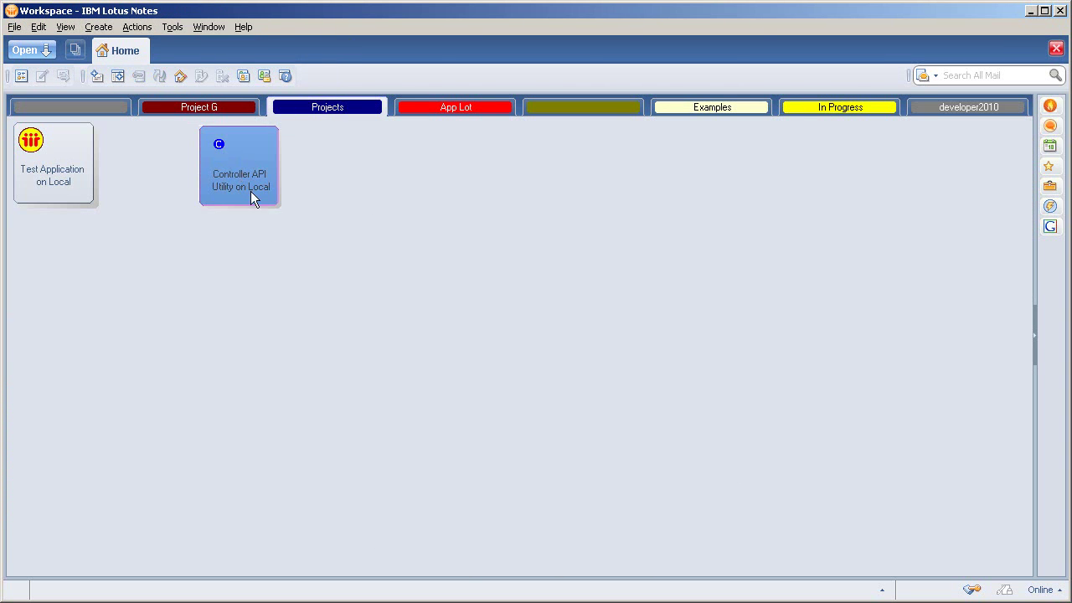